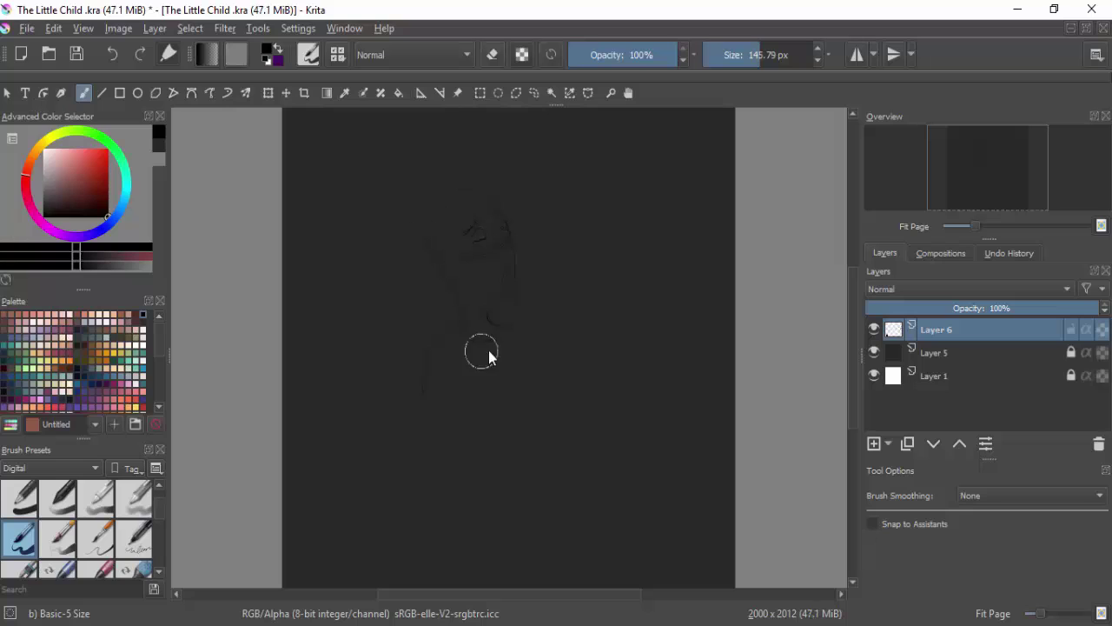
Sketch the figure's outstretched arm bending upward from the shoulder and the long lines of the lowered arm
drag(488, 323, 540, 317)
drag(533, 377, 626, 318)
drag(624, 314, 563, 368)
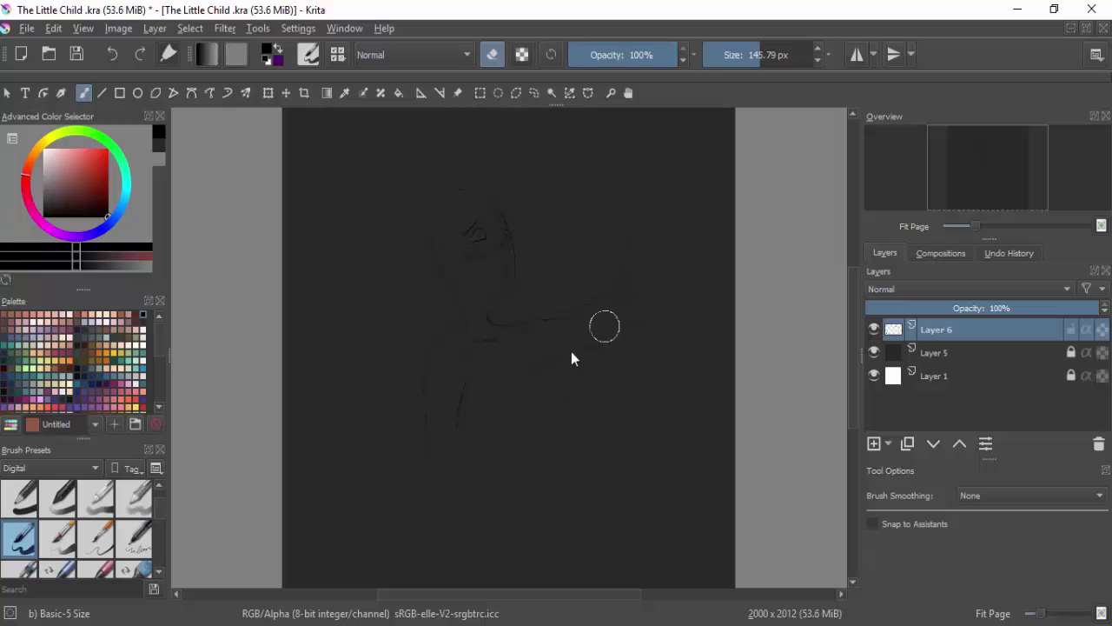
mouse_move(516, 364)
mouse_down()
mouse_move(461, 426)
mouse_move(469, 448)
mouse_move(462, 439)
mouse_move(442, 512)
mouse_move(443, 554)
mouse_up()
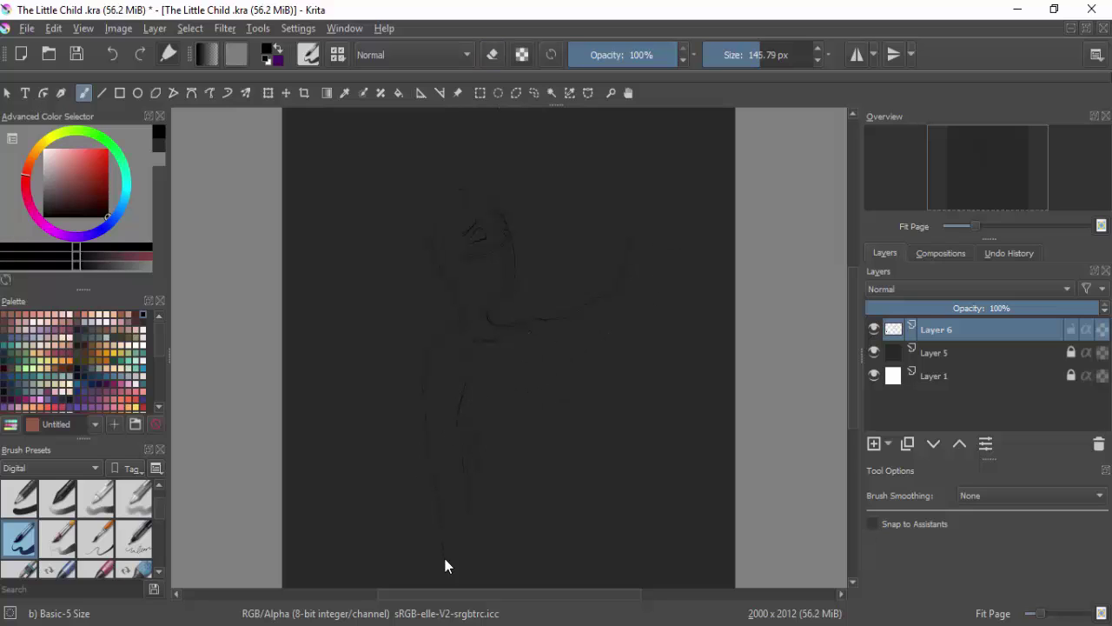
scroll(483, 446, down, 2)
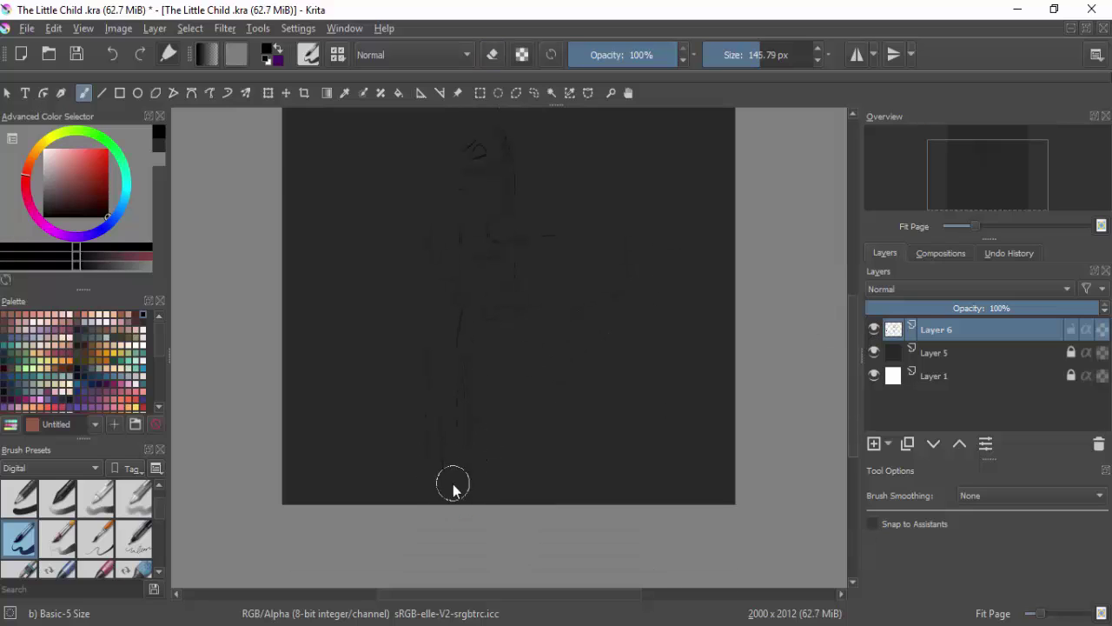
scroll(849, 340, up, 2)
Scale down and reposition the figure sketch on Layer 6 with a free transform
key(t)
key(minus)
key(minus)
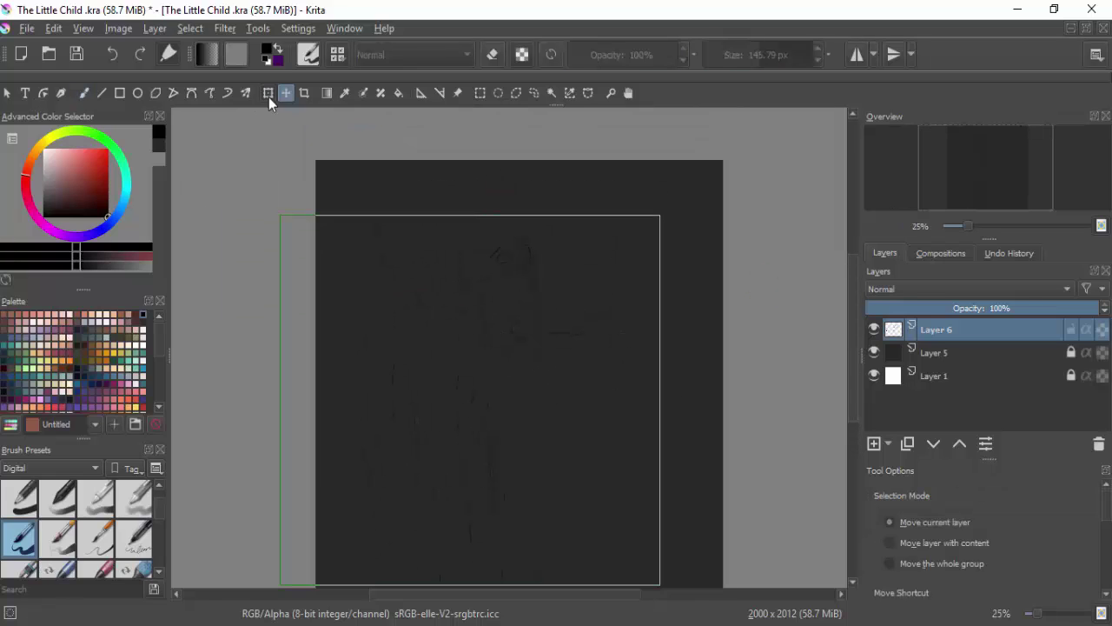
click(267, 93)
drag(595, 482, 539, 462)
scroll(545, 437, up, 2)
drag(453, 381, 414, 422)
key(Return)
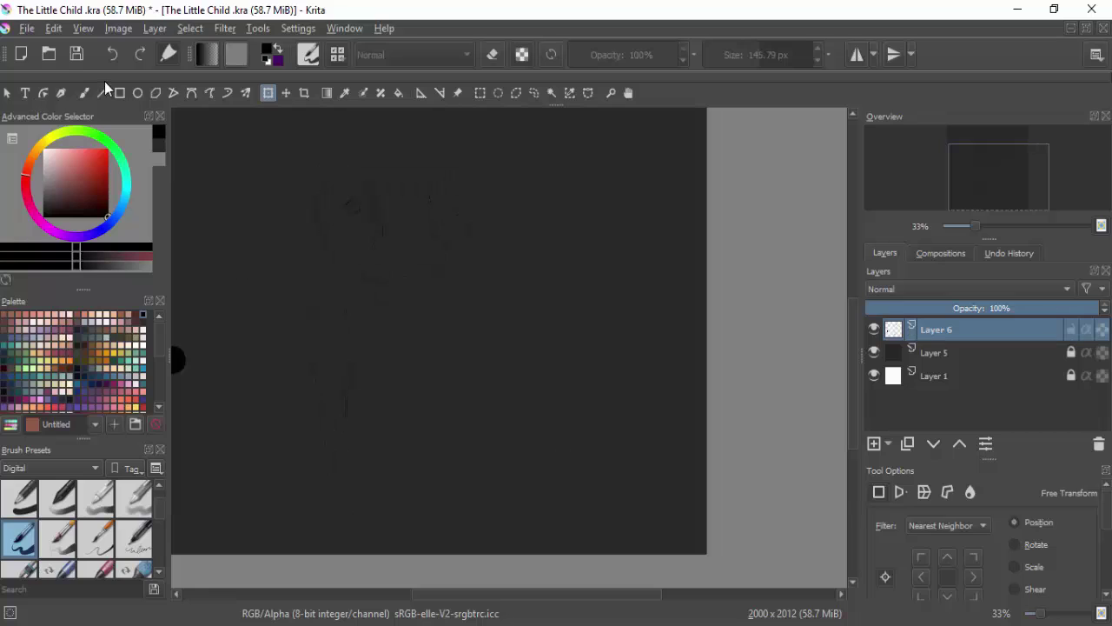
Sketch a hand with spread fingers at the end of the lowered arm with the brush
key(b)
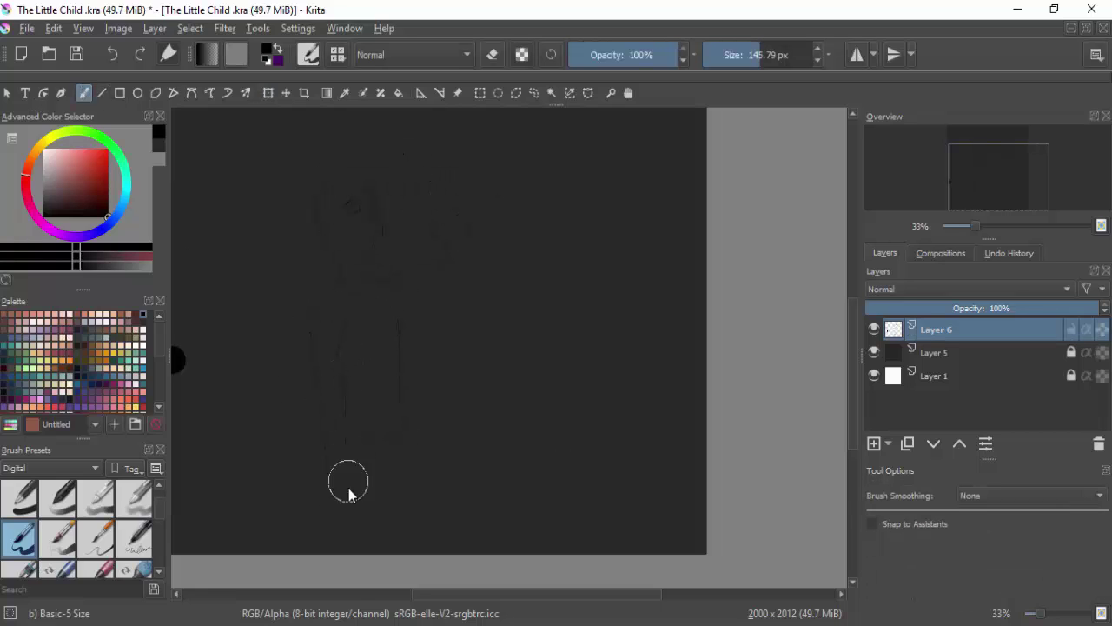
scroll(340, 469, up, 3)
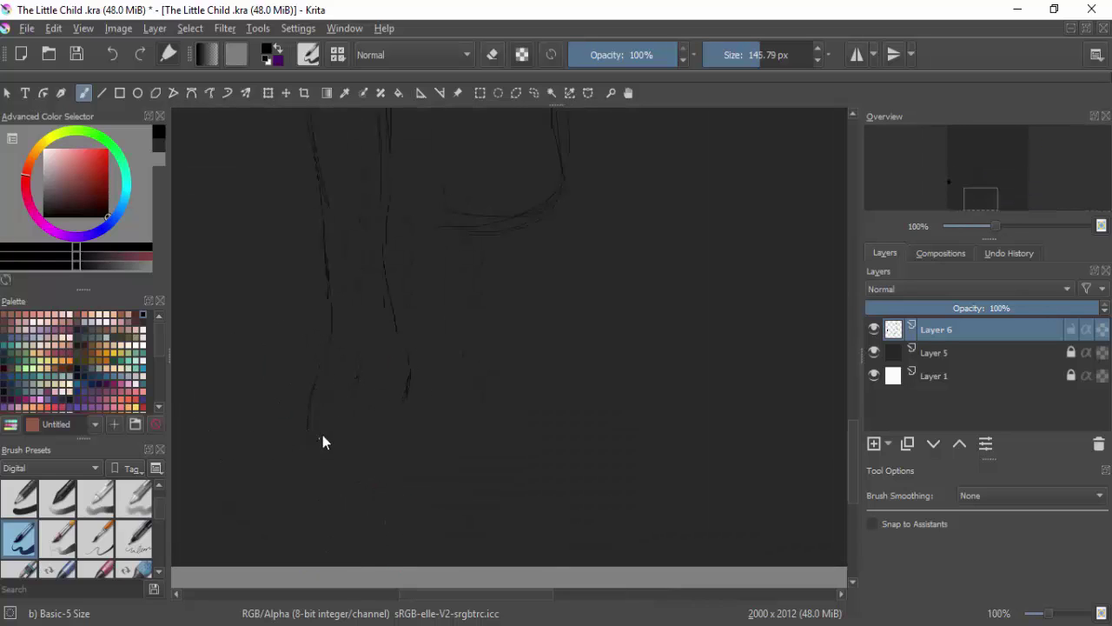
mouse_move(338, 389)
mouse_down()
mouse_move(401, 355)
mouse_move(342, 387)
mouse_move(330, 465)
mouse_move(351, 410)
mouse_move(345, 364)
mouse_move(368, 373)
mouse_move(327, 360)
mouse_move(359, 416)
mouse_move(351, 442)
mouse_move(354, 405)
mouse_move(356, 452)
mouse_move(371, 447)
mouse_move(366, 425)
mouse_move(389, 364)
mouse_move(382, 388)
mouse_move(407, 426)
mouse_up()
mouse_move(405, 363)
mouse_down()
mouse_move(386, 316)
mouse_move(377, 375)
mouse_move(319, 371)
mouse_move(301, 399)
mouse_move(326, 360)
mouse_move(378, 354)
mouse_up()
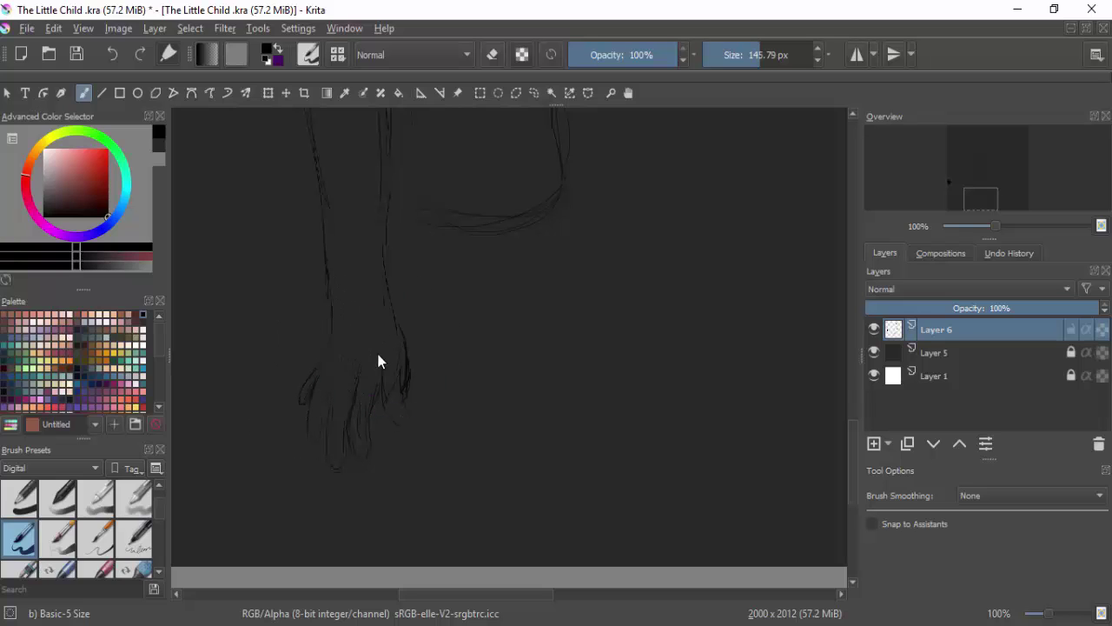
Extend the body's outer edge downward with long vertical sketch strokes beside the lowered hand
drag(556, 121, 567, 340)
drag(564, 287, 551, 217)
scroll(513, 365, down, 3)
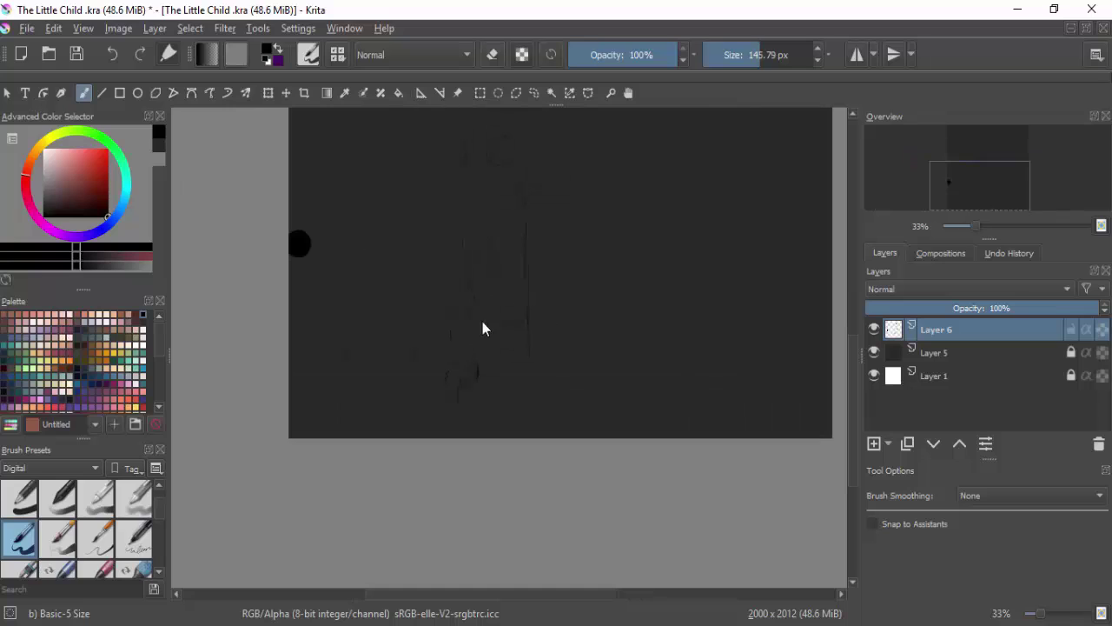
Erase parts of the outstretched arm and redraw it bent at the elbow with the forearm raised straight up
scroll(738, 295, up, 3)
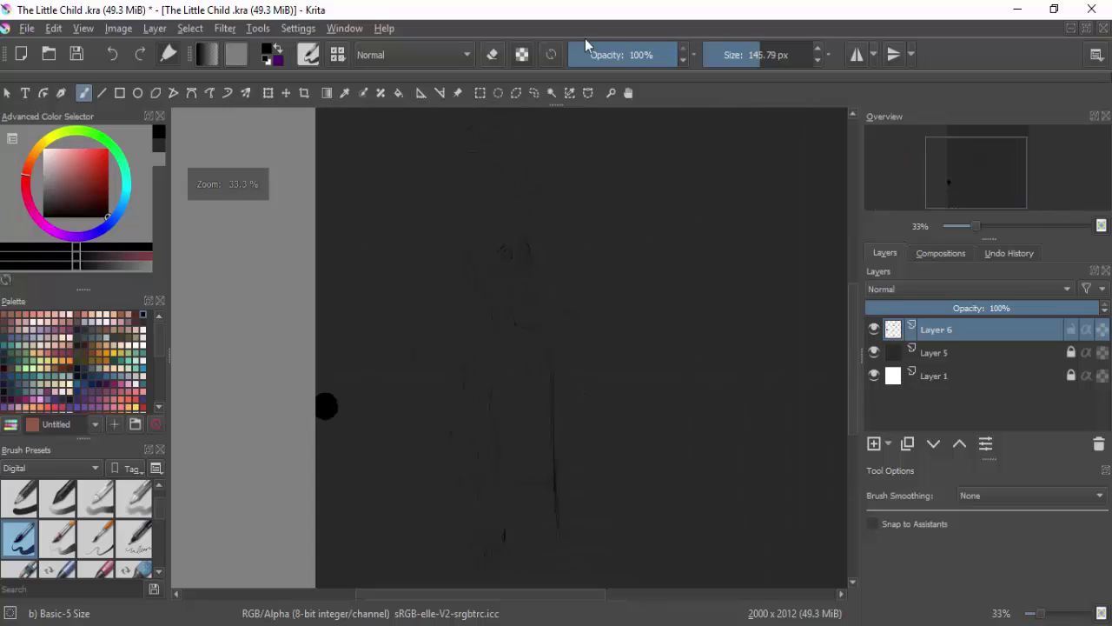
scroll(596, 303, up, 2)
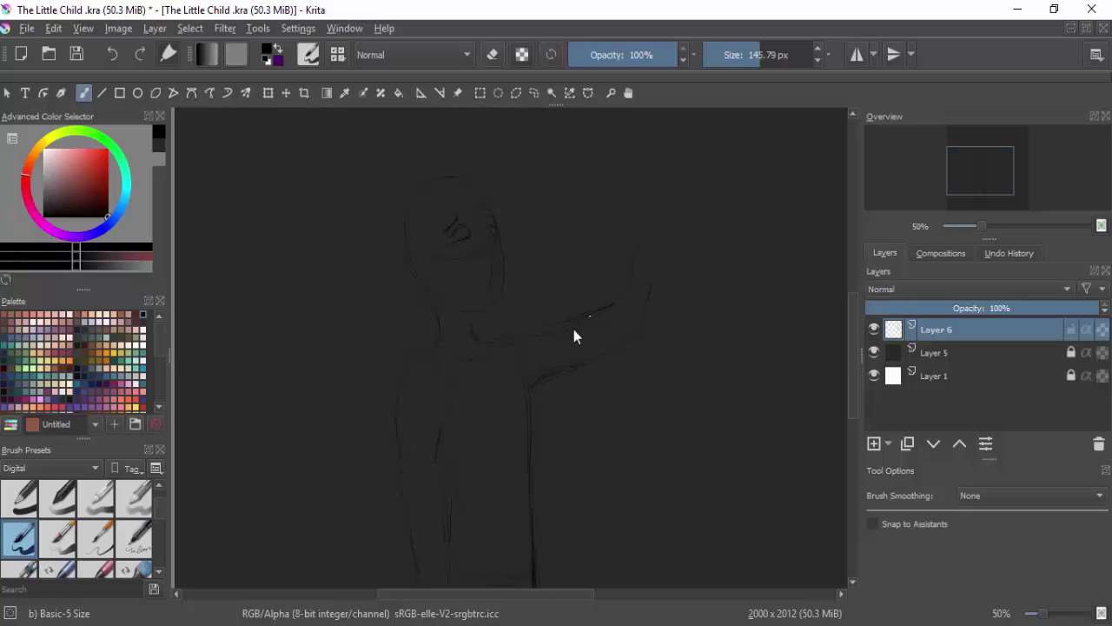
click(488, 56)
drag(640, 307, 539, 323)
mouse_move(521, 385)
mouse_down()
mouse_move(516, 334)
mouse_move(492, 340)
mouse_move(525, 362)
mouse_move(528, 383)
mouse_move(594, 303)
mouse_up()
mouse_move(475, 333)
mouse_down()
mouse_move(619, 283)
mouse_move(596, 170)
mouse_up()
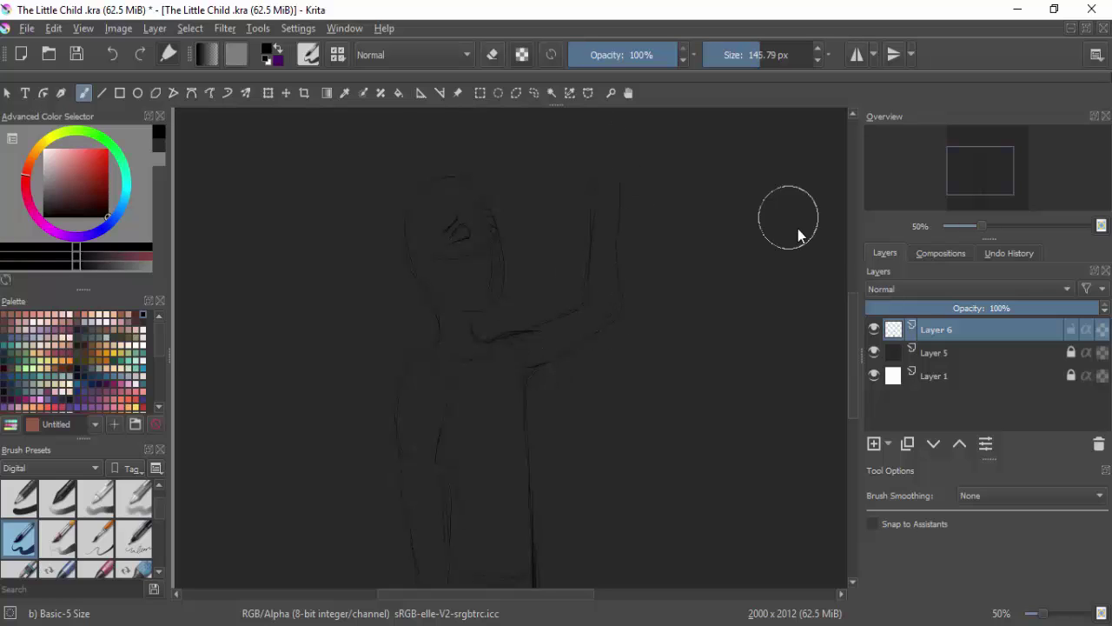
Try to lengthen the raised forearm upward and outline a hand at its end
scroll(619, 406, up, 2)
mouse_move(622, 252)
mouse_down()
mouse_move(592, 224)
mouse_move(601, 183)
mouse_up()
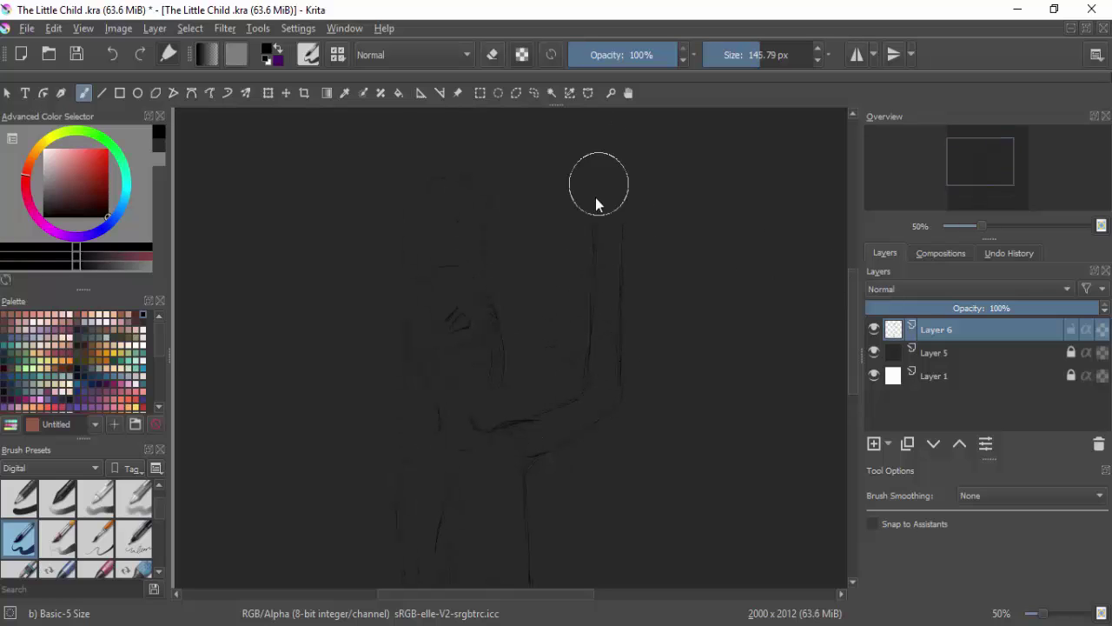
key(ctrl+z)
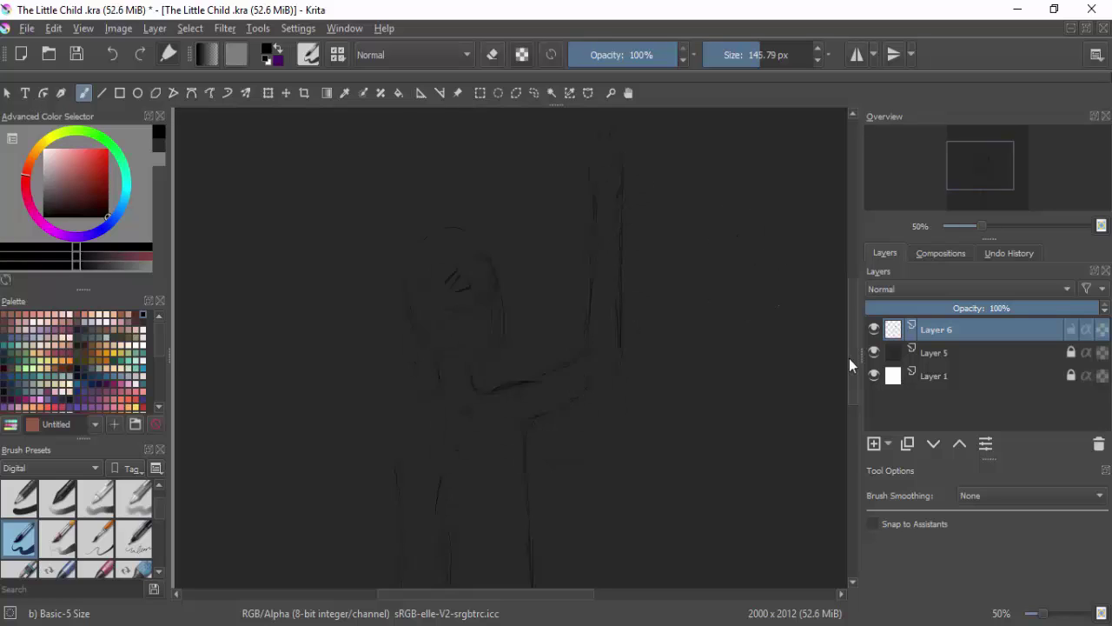
key(ctrl+z)
drag(632, 260, 593, 271)
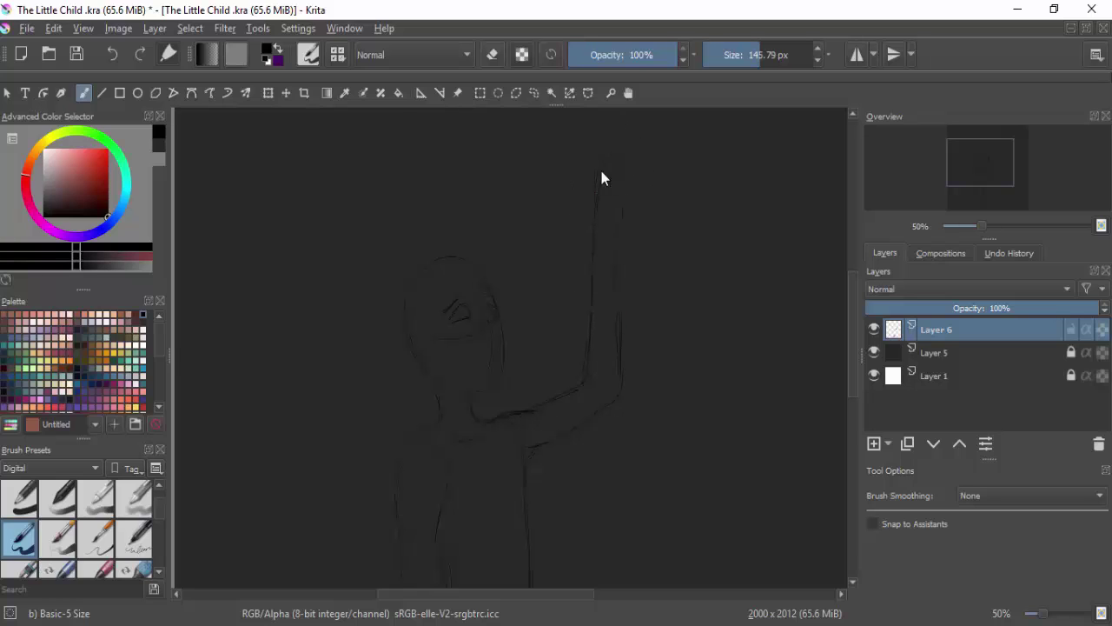
drag(611, 151, 600, 205)
Erase the upper part of the raised forearm and sketch an open hand at the end of the shortened arm
click(492, 54)
drag(618, 296, 622, 170)
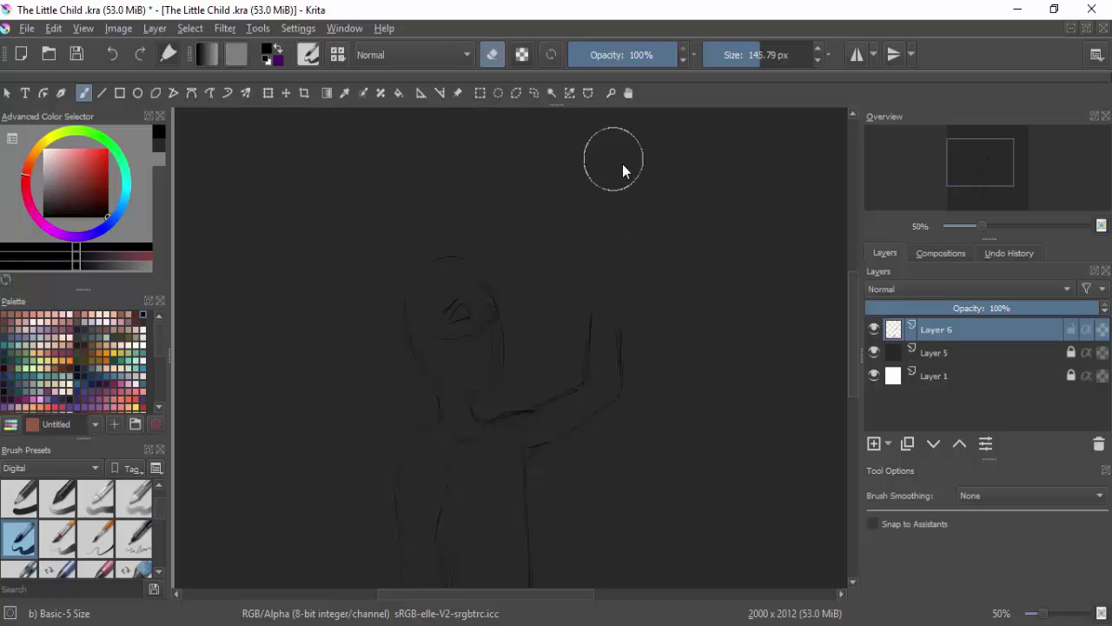
key(e)
mouse_move(611, 368)
mouse_down()
mouse_move(620, 237)
mouse_move(609, 228)
mouse_move(622, 202)
mouse_move(596, 216)
mouse_move(623, 219)
mouse_move(587, 255)
mouse_up()
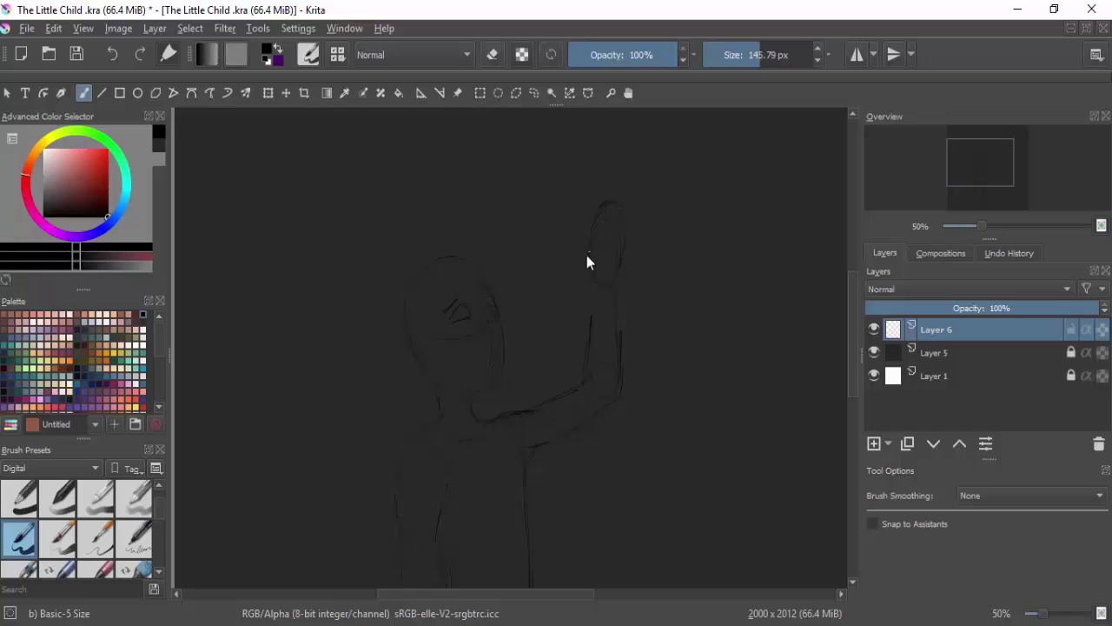
key(ctrl+z)
scroll(845, 360, down, 5)
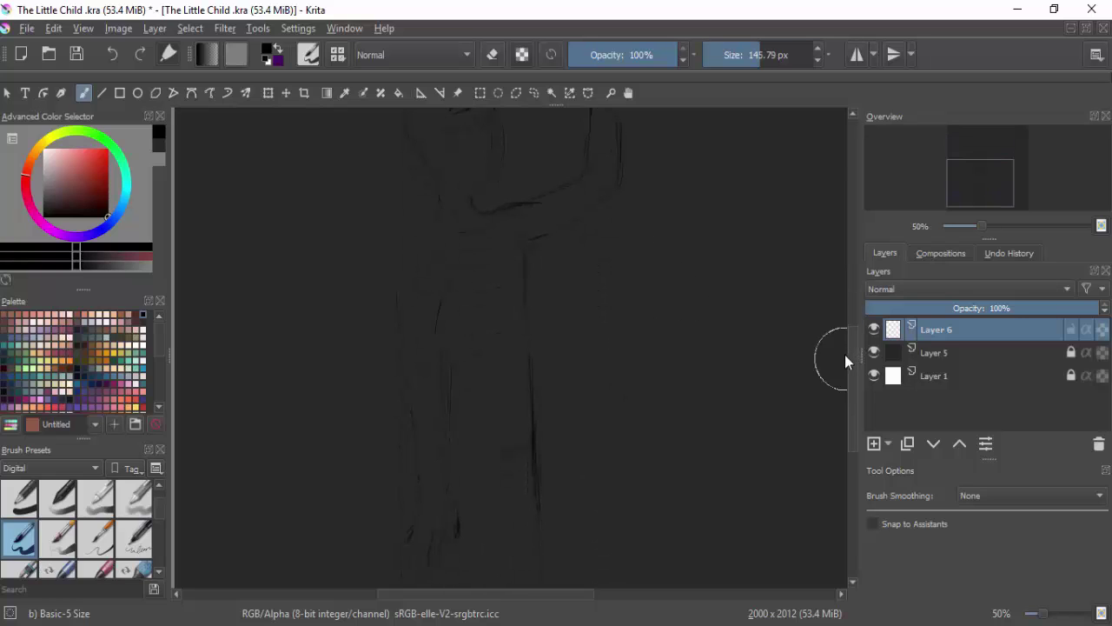
Add a paint layer above Layer 1, delete it, and add a new paint layer above Layer 5 instead
key(minus)
click(934, 374)
key(Insert)
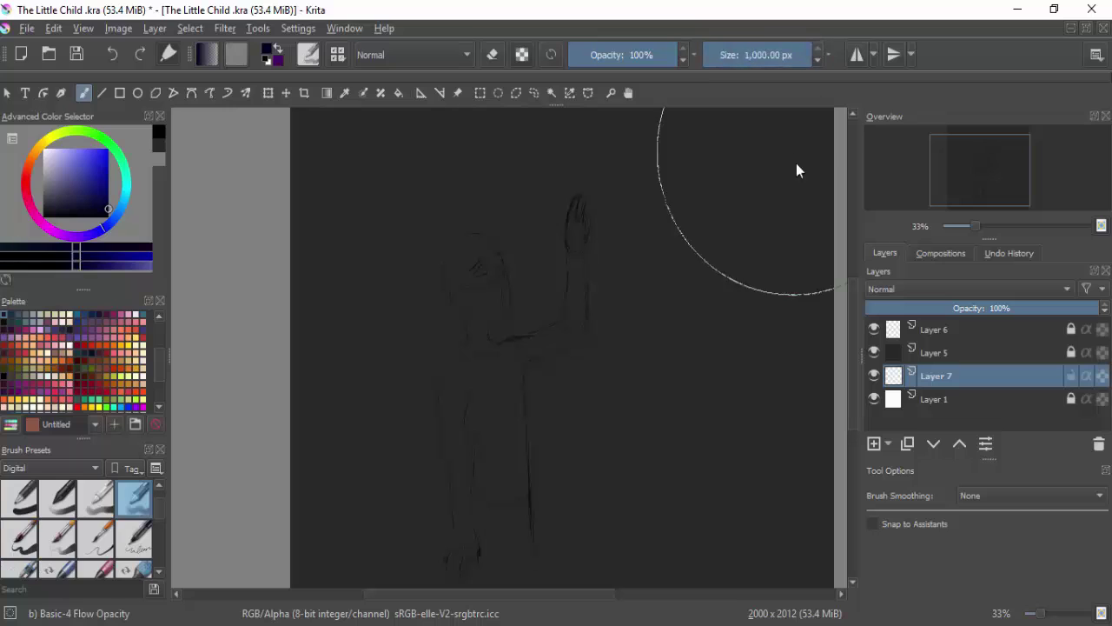
click(787, 55)
drag(943, 379, 936, 353)
click(1098, 444)
click(873, 443)
drag(800, 152, 485, 148)
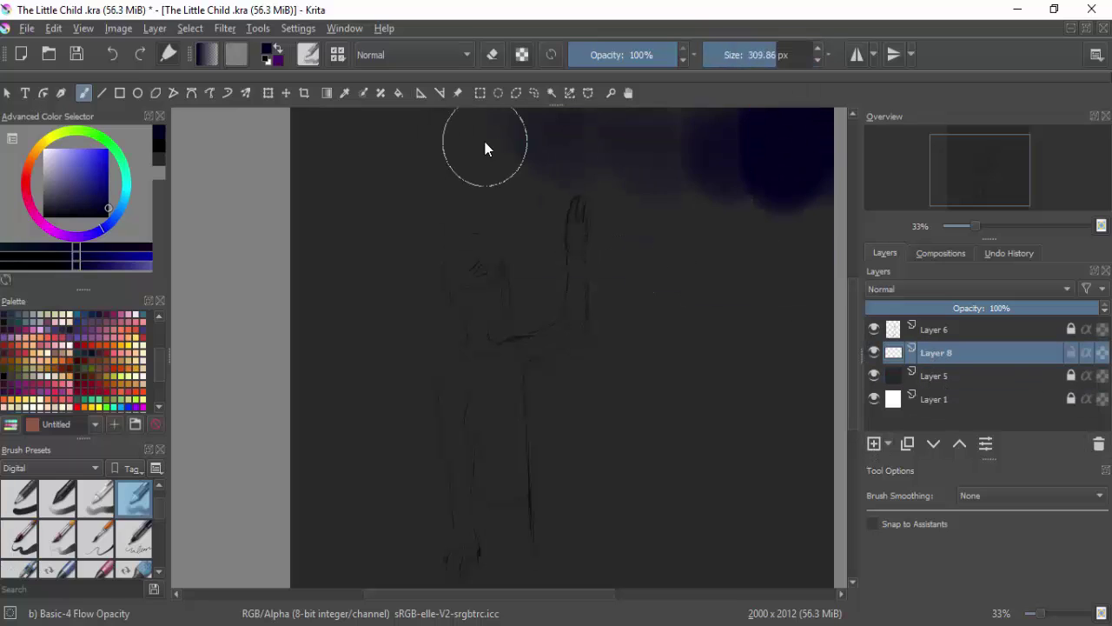
key(minus)
key(ctrl+z)
Paint a dark blue band fading to black across the canvas top with a 535.44 px brush, and save the document
key(bracketright)
drag(382, 157, 382, 261)
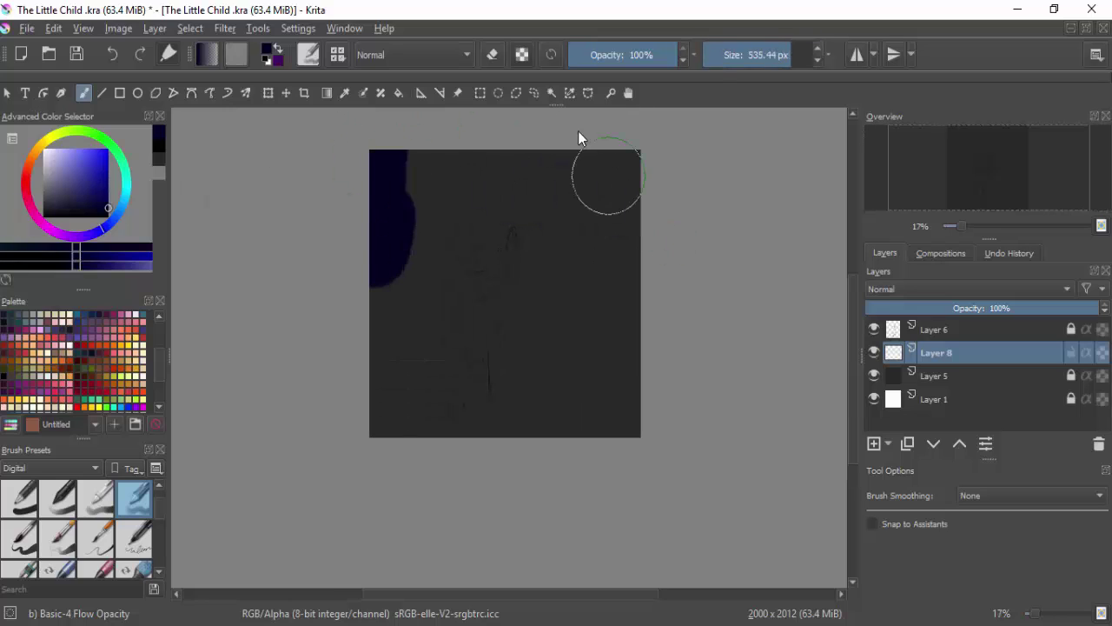
key(ctrl+z)
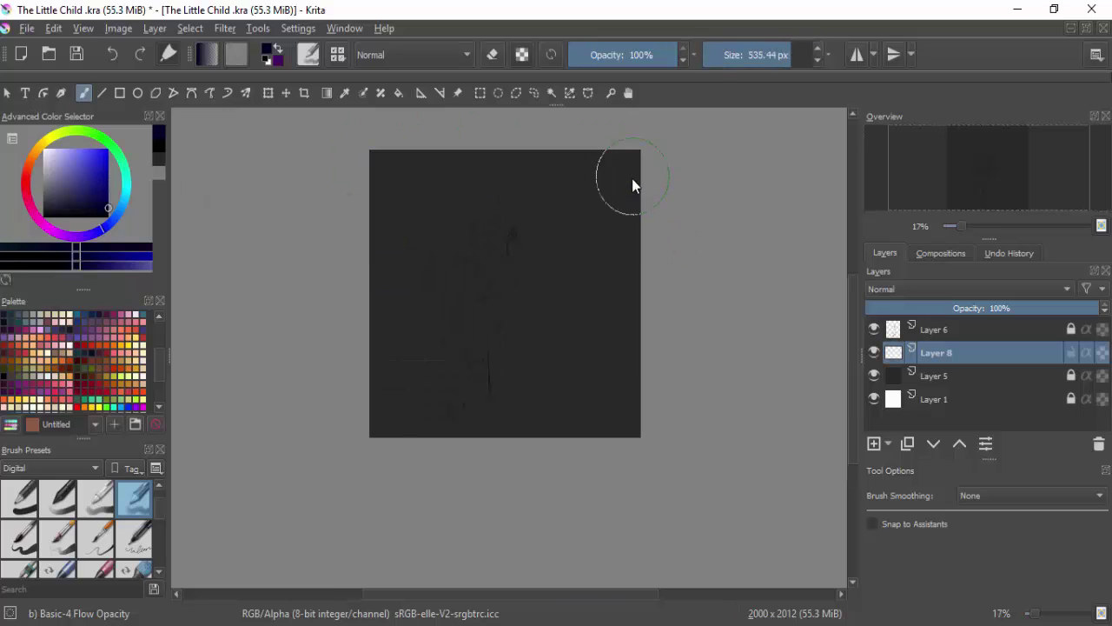
mouse_move(631, 178)
mouse_down()
mouse_move(492, 210)
mouse_move(364, 155)
mouse_move(498, 221)
mouse_move(606, 217)
mouse_move(504, 236)
mouse_move(514, 225)
mouse_move(431, 104)
mouse_up()
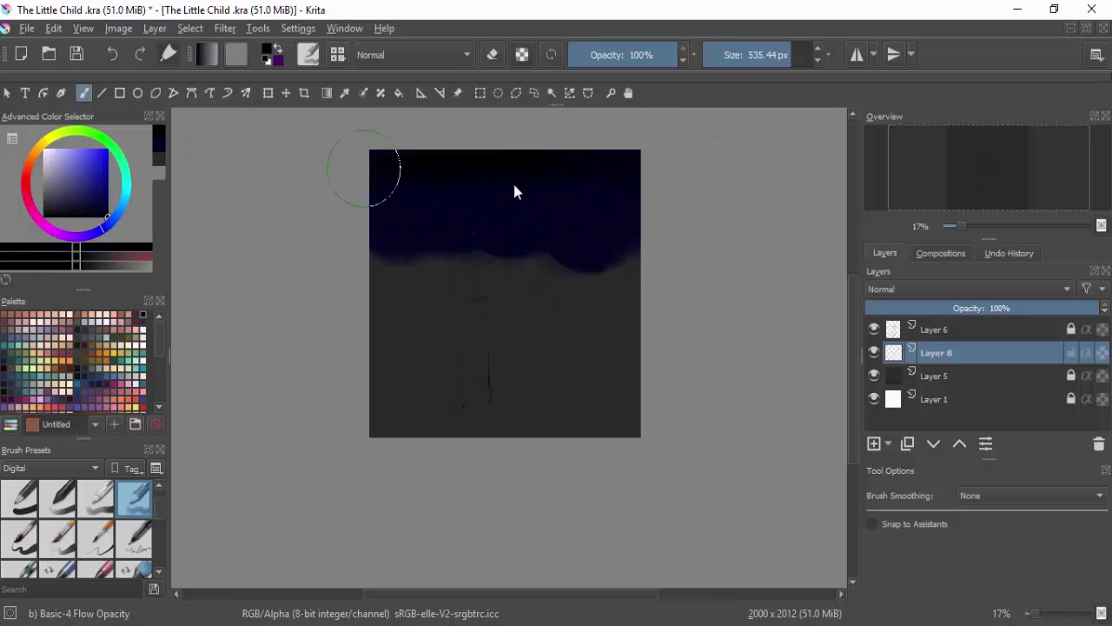
drag(515, 191, 287, 126)
click(27, 27)
click(49, 109)
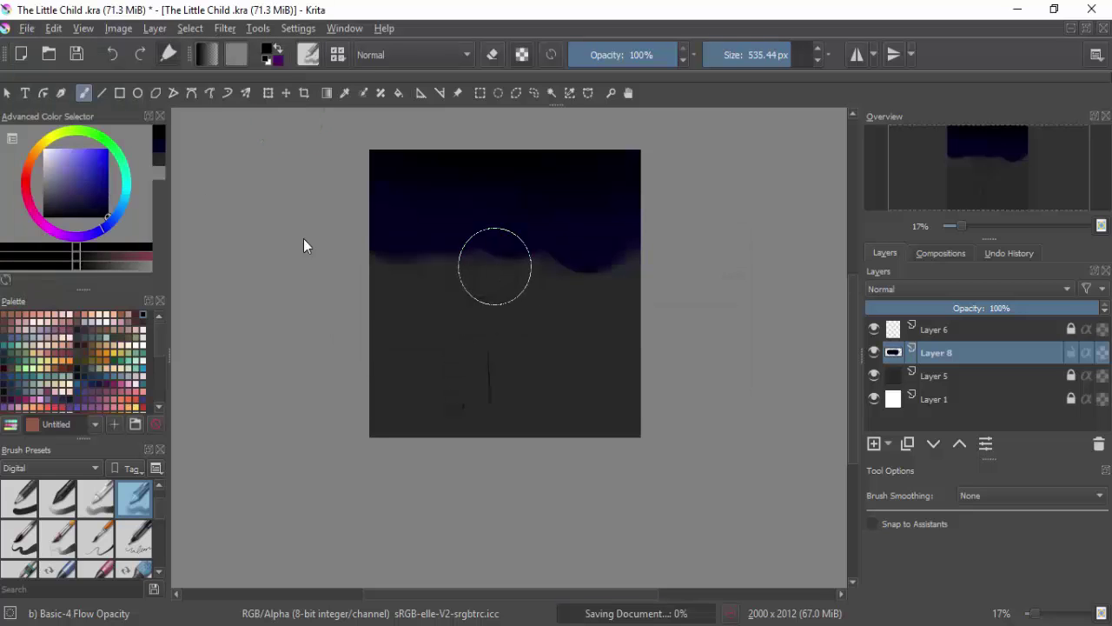
Fill the rest of the background down to the canvas bottom with broad dark blue strokes, blending upward into black
mouse_move(305, 172)
mouse_down()
mouse_move(585, 253)
mouse_move(352, 237)
mouse_move(435, 280)
mouse_up()
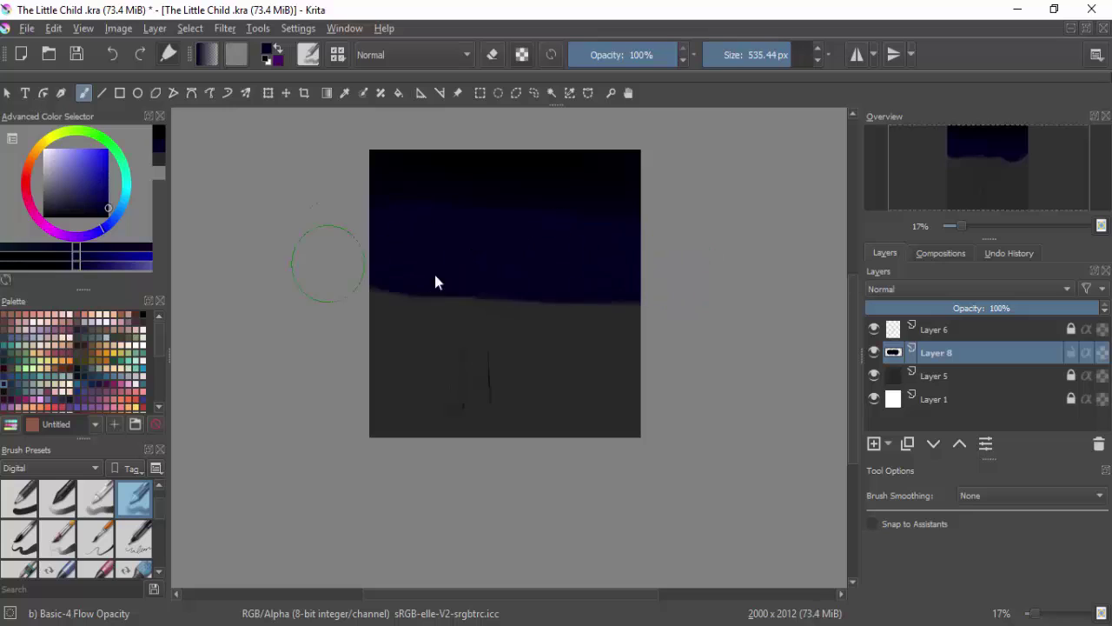
drag(527, 224, 548, 273)
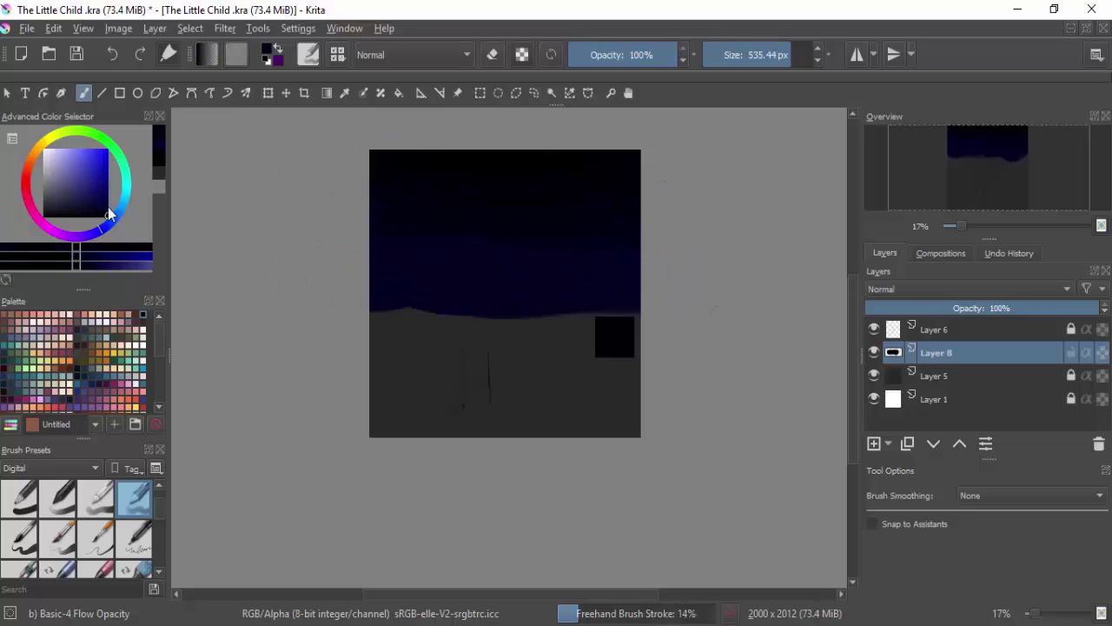
mouse_move(643, 330)
mouse_down()
mouse_move(300, 378)
mouse_move(339, 319)
mouse_up()
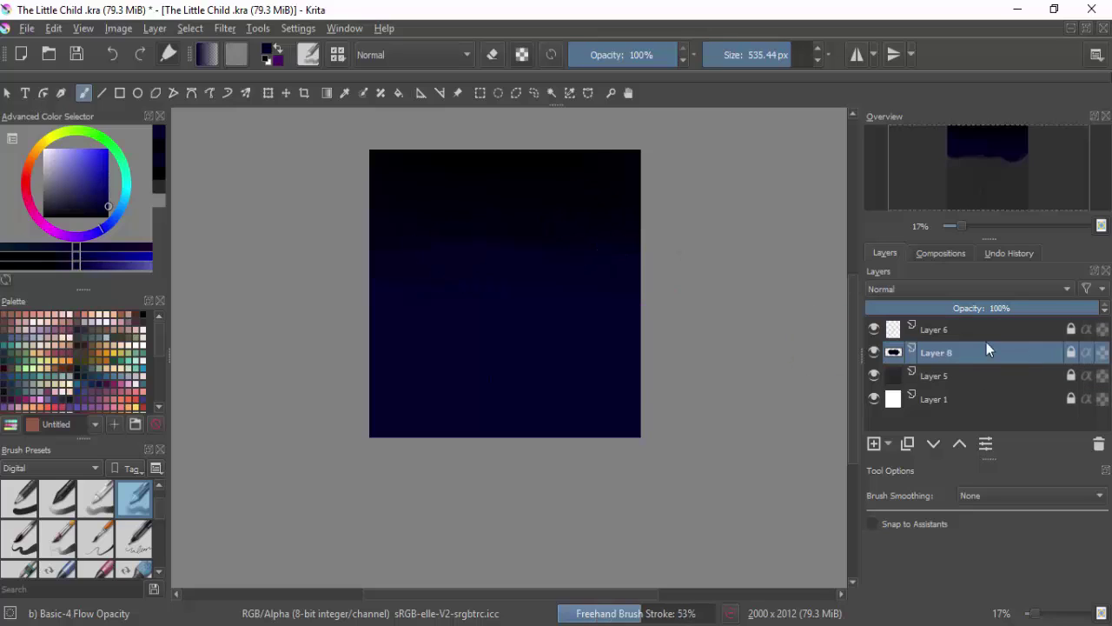
Add a paint layer above Layer 8 and block in the figure's head in bright violet
click(877, 443)
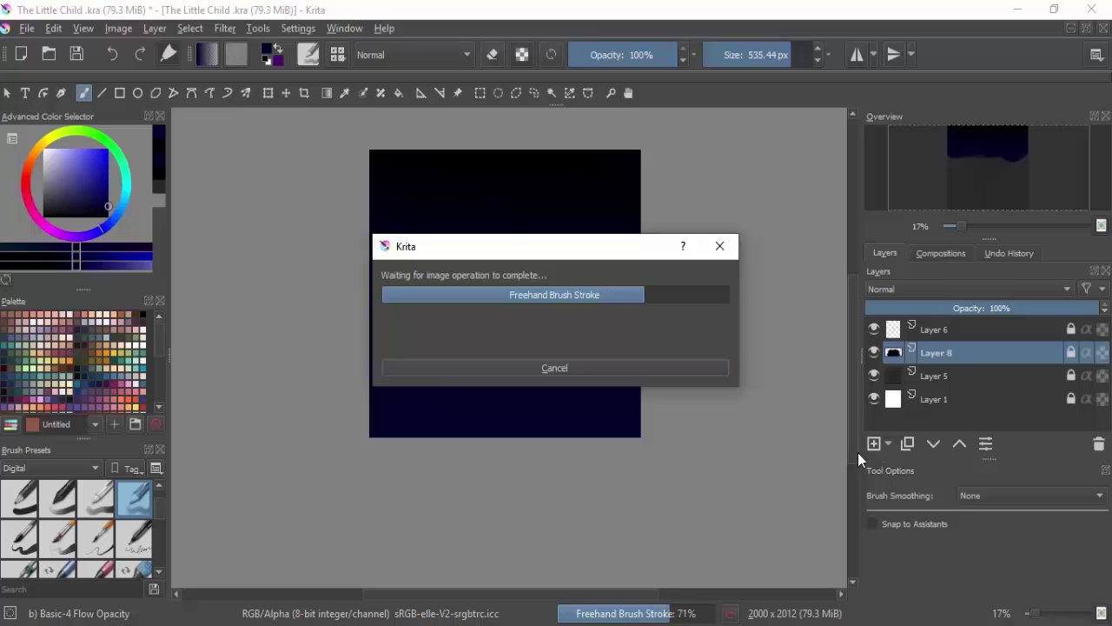
scroll(476, 272, down, 2)
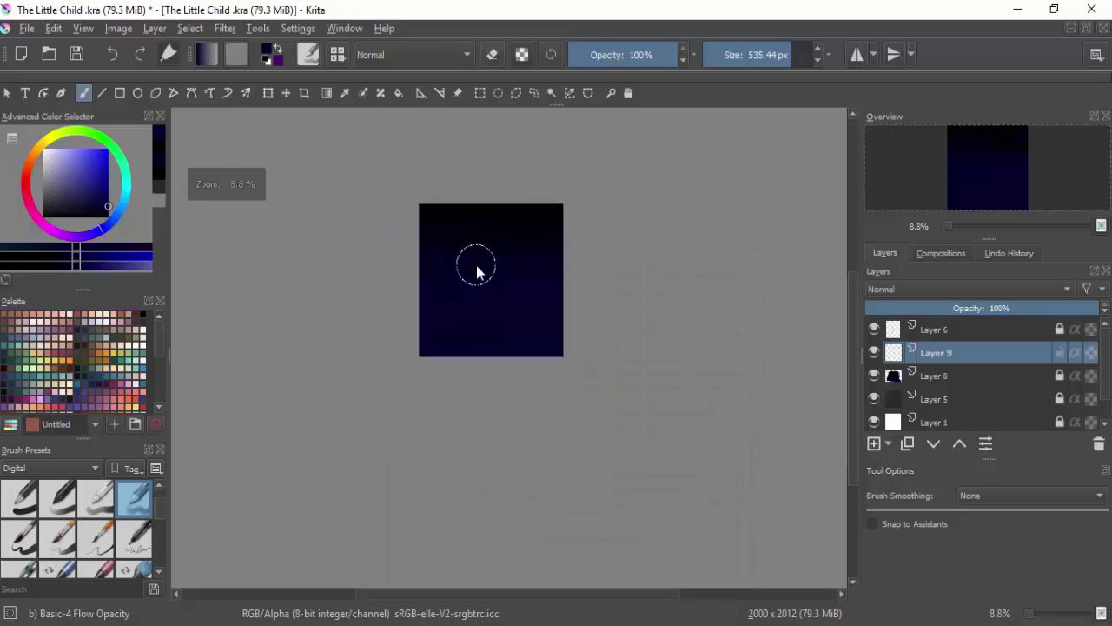
scroll(476, 272, up, 6)
click(67, 245)
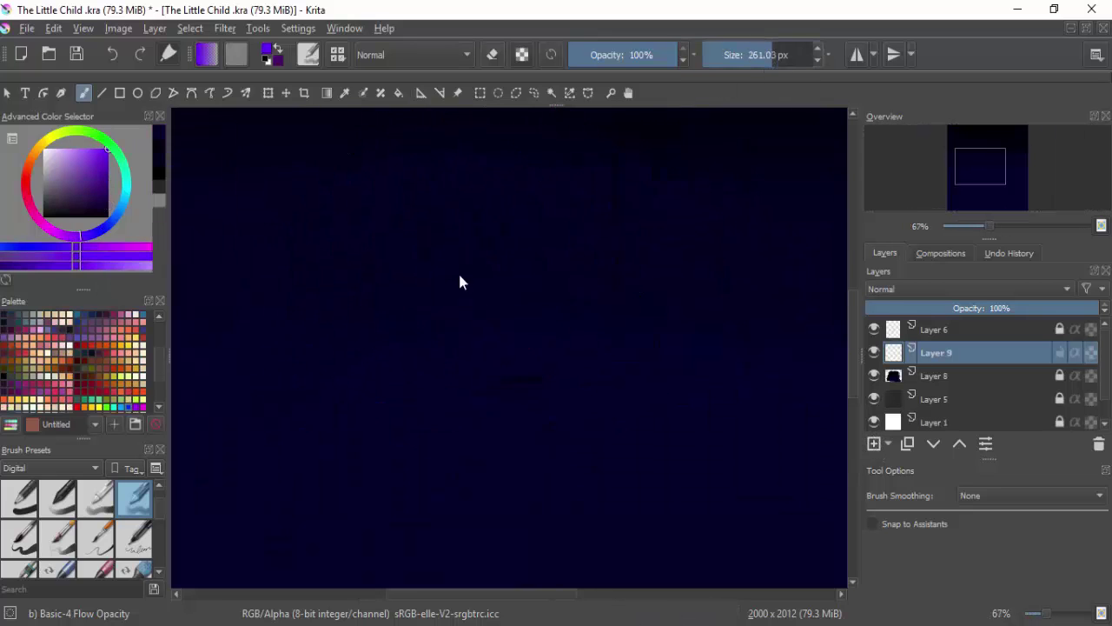
drag(460, 281, 447, 286)
Paint the figure's neck and raised arm in violet with the brush reduced to 101.30 px
key(bracketleft)
key(bracketleft)
key(bracketleft)
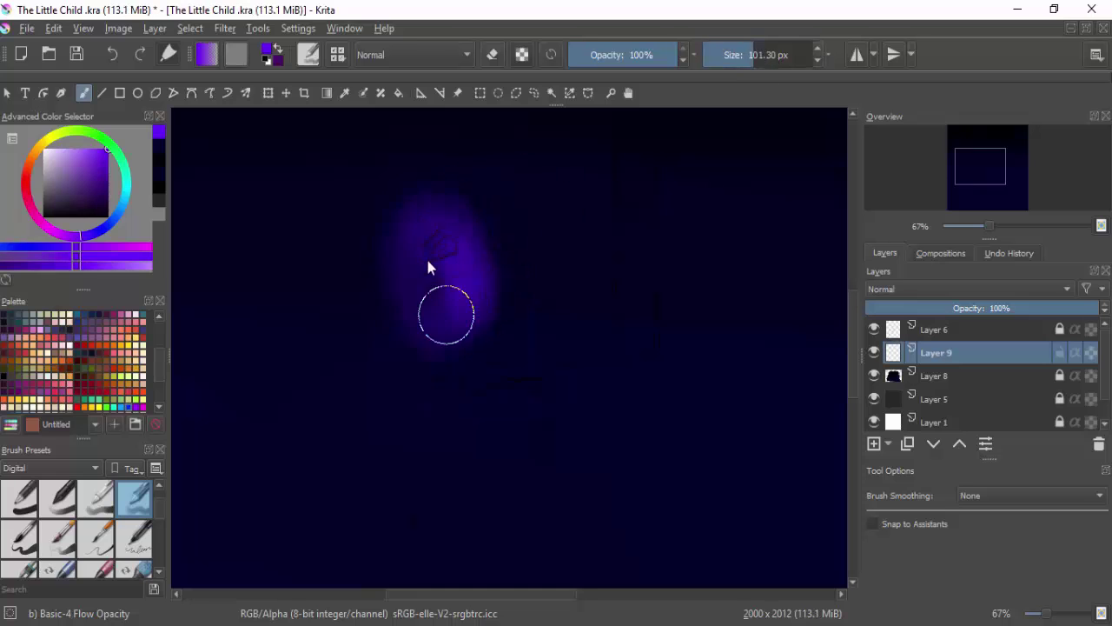
mouse_move(457, 330)
mouse_down()
mouse_move(466, 254)
mouse_move(406, 278)
mouse_move(447, 335)
mouse_move(431, 211)
mouse_move(464, 258)
mouse_move(423, 349)
mouse_move(411, 534)
mouse_move(504, 419)
mouse_move(592, 381)
mouse_move(637, 319)
mouse_move(638, 112)
mouse_up()
Paint the shoulders, lowered arm and torso in violet with the brush reduced to 66.93 px
key(bracketleft)
key(bracketleft)
scroll(827, 340, down, 3)
drag(380, 243, 404, 543)
drag(469, 278, 497, 423)
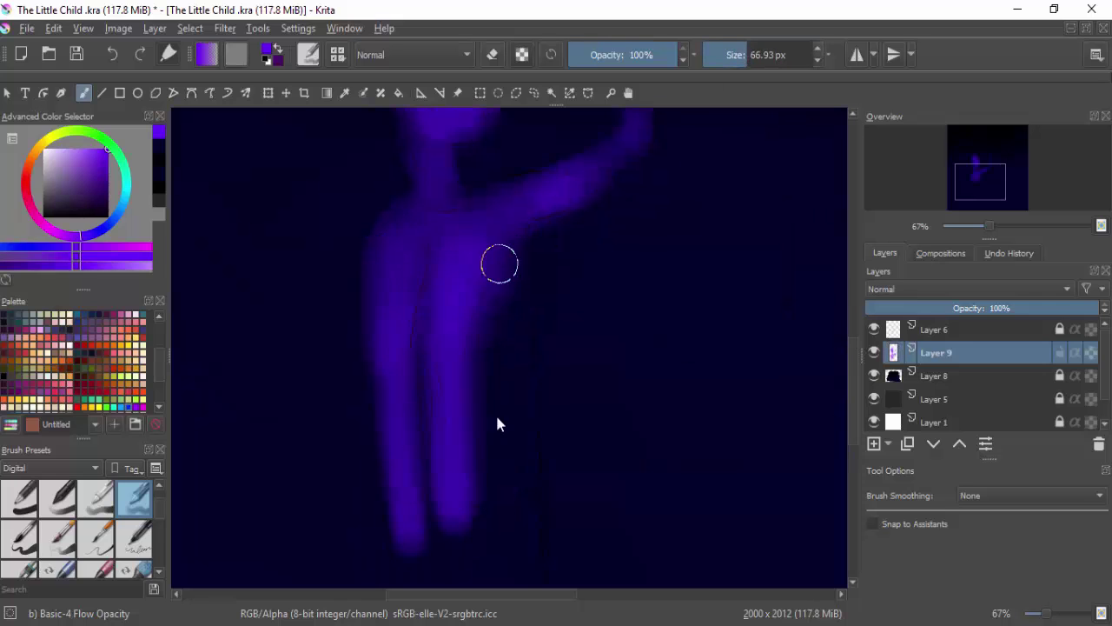
drag(499, 264, 504, 548)
Paint the lowered hand and extend the lower body in violet down to the canvas bottom
scroll(831, 368, down, 3)
mouse_move(446, 496)
mouse_down()
mouse_move(446, 408)
mouse_move(477, 423)
mouse_up()
key(ctrl+z)
drag(449, 461, 544, 513)
key(ctrl+z)
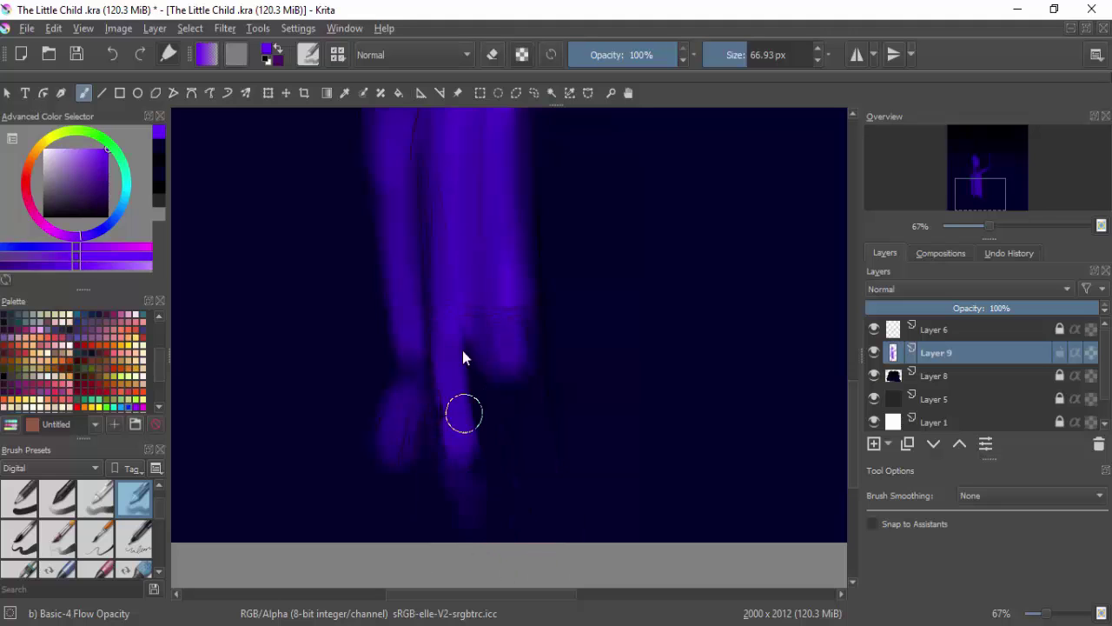
drag(483, 296, 483, 539)
drag(512, 296, 521, 541)
Shift the brush hue to blue and shade the head, neck, shoulder and body edges over the violet
scroll(836, 327, up, 6)
drag(99, 230, 95, 234)
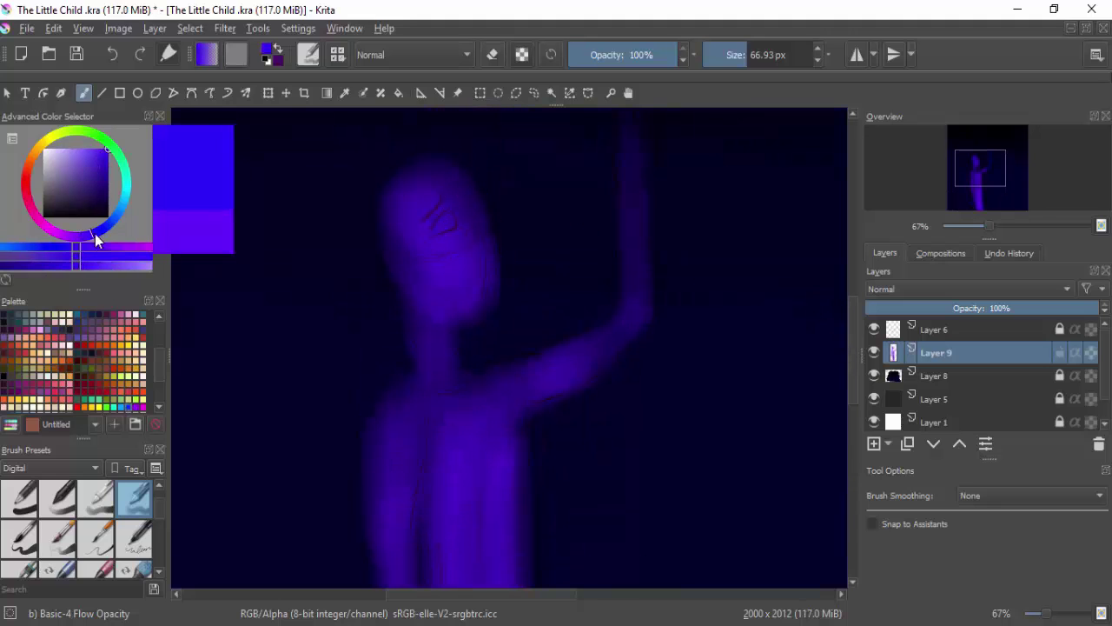
drag(393, 182, 384, 236)
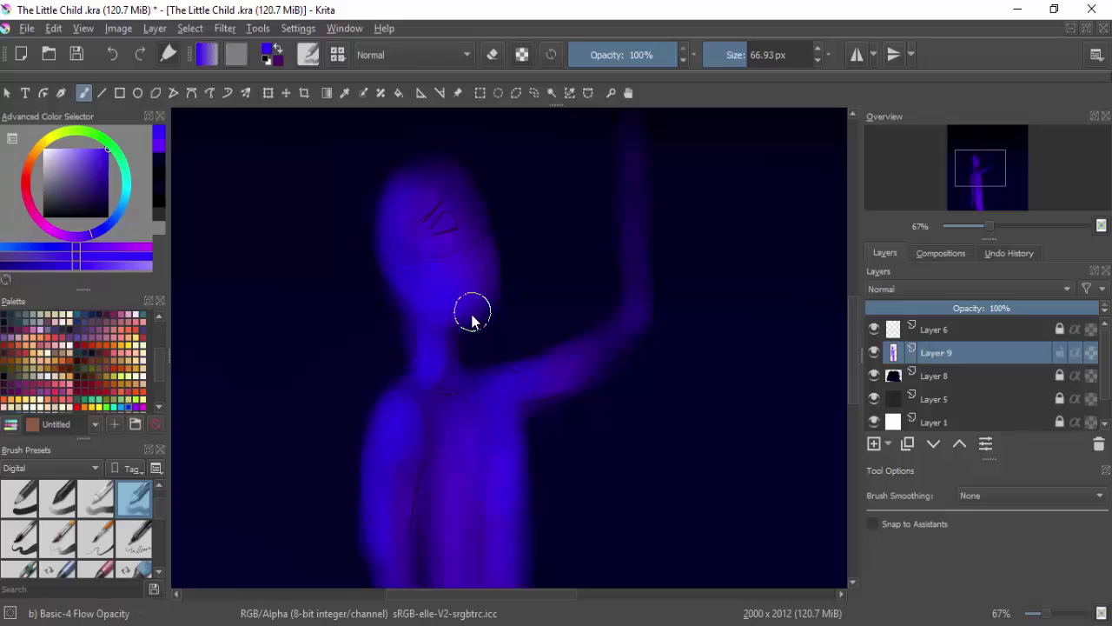
Define the lowered hand's fingers and wrist in blue with the brush reduced to 18.22 px
scroll(849, 370, down, 6)
click(743, 54)
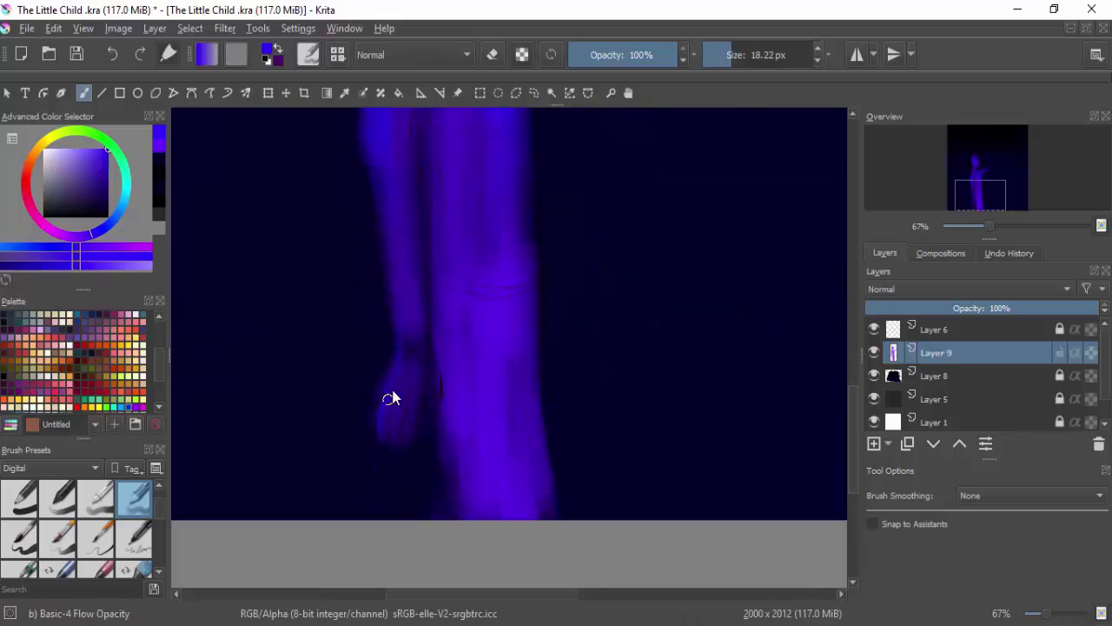
drag(407, 322, 425, 397)
Shade the lowered arm's outer edge and the back of the head in sampled dark blue with a 50 px brush
scroll(404, 272, up, 3)
ctrl+click(263, 255)
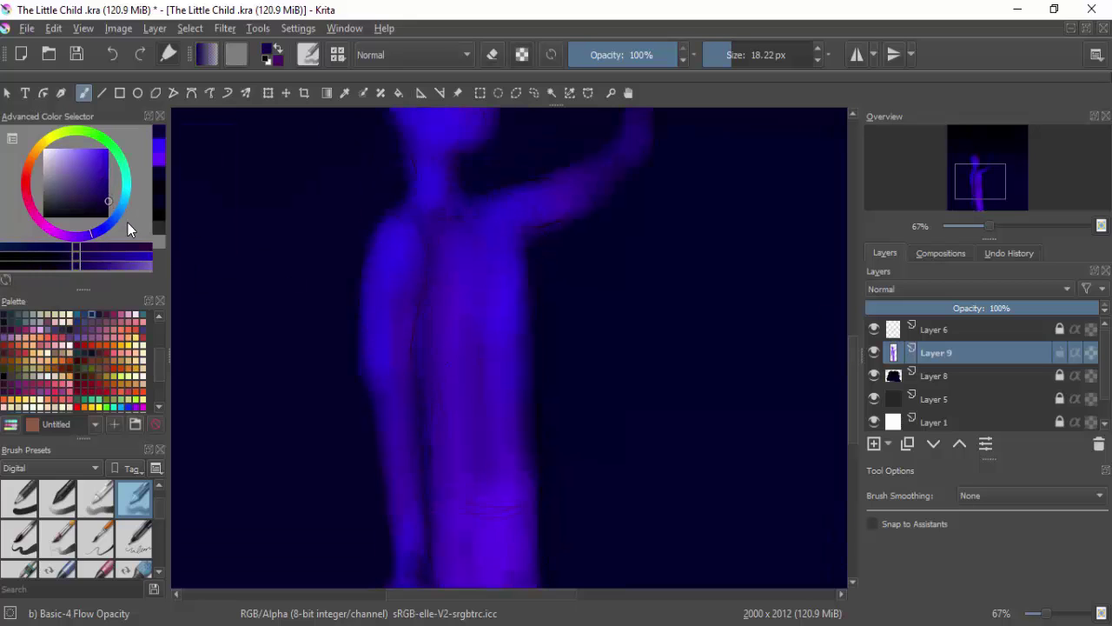
key(bracketright)
key(bracketright)
key(bracketright)
key(bracketright)
key(bracketright)
key(bracketright)
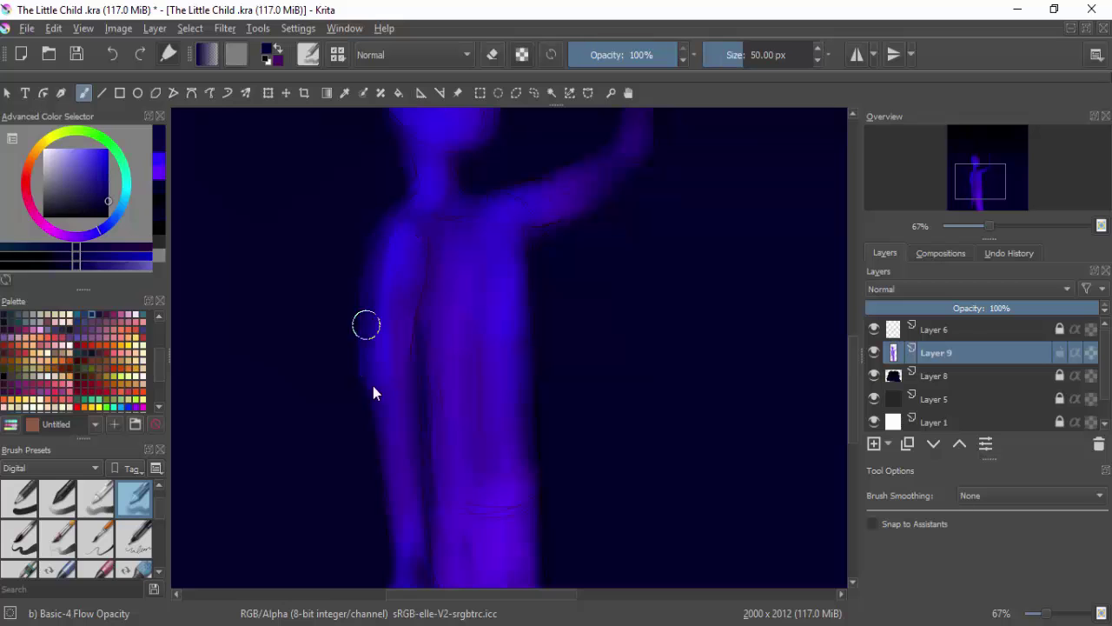
scroll(852, 351, up, 5)
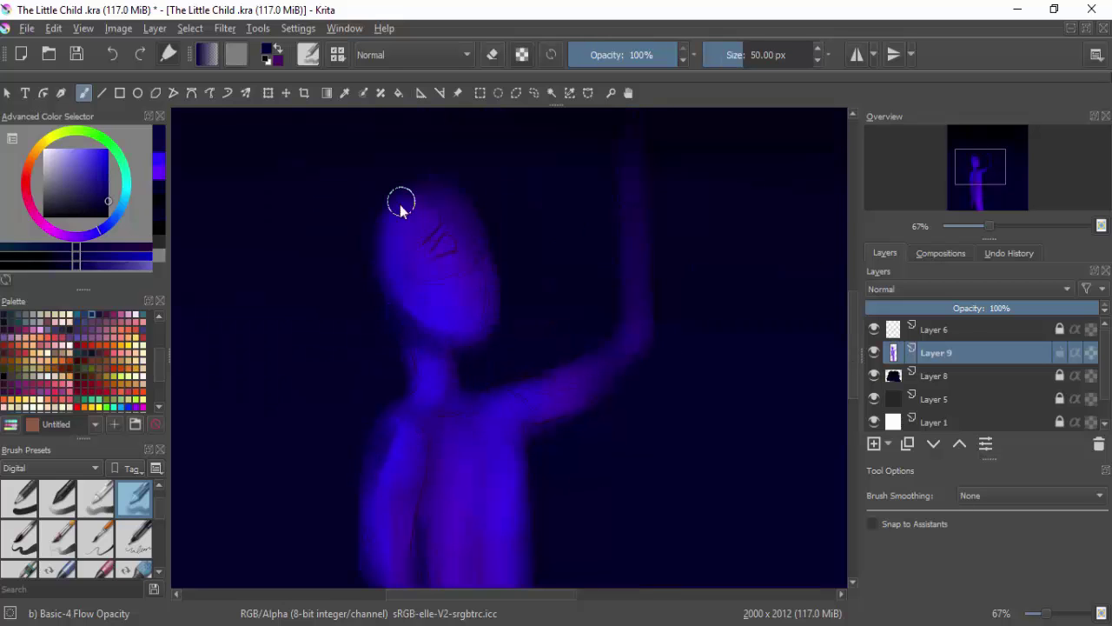
Paint sampled purple over the face, chest and shoulder, keeping the 50 px brush
ctrl+click(478, 245)
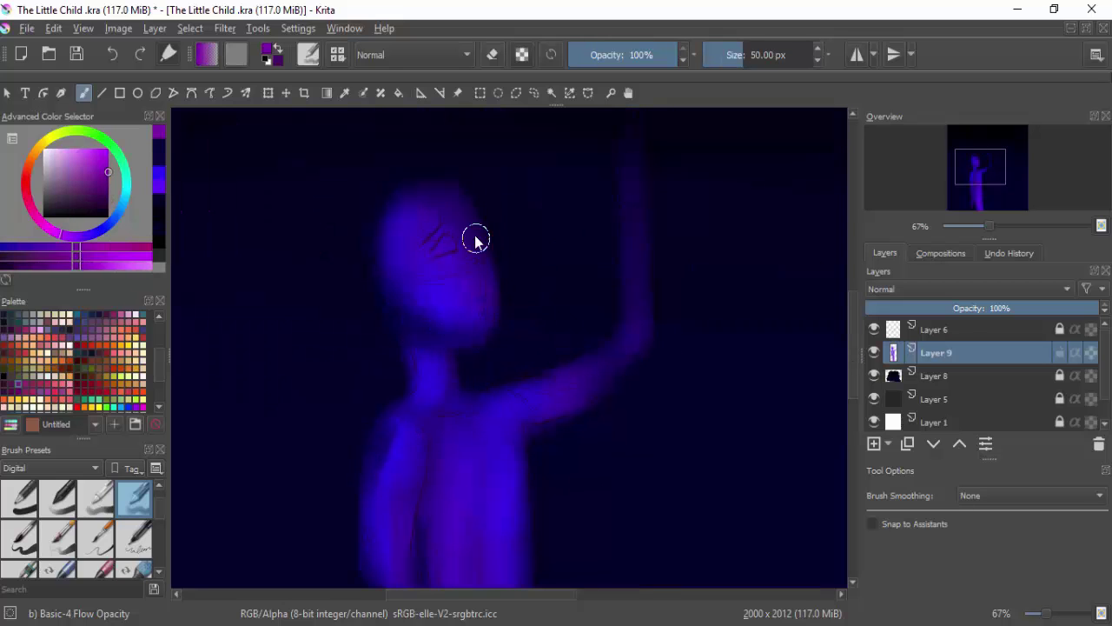
mouse_move(478, 241)
mouse_down()
mouse_move(432, 187)
mouse_move(452, 311)
mouse_move(485, 302)
mouse_move(393, 265)
mouse_move(459, 243)
mouse_move(405, 236)
mouse_up()
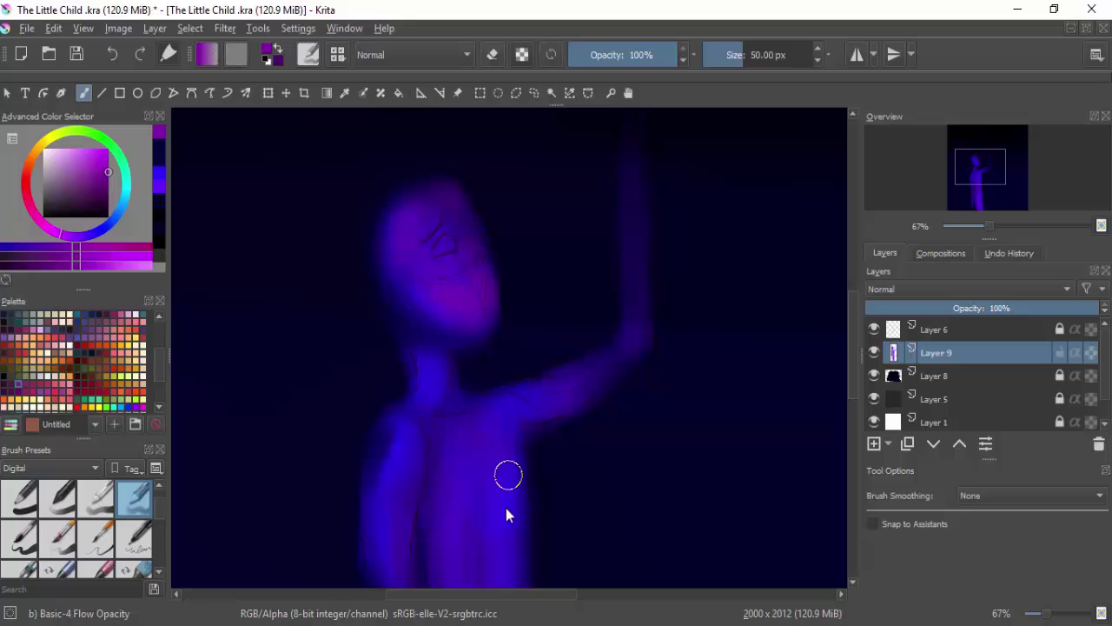
drag(392, 446, 392, 434)
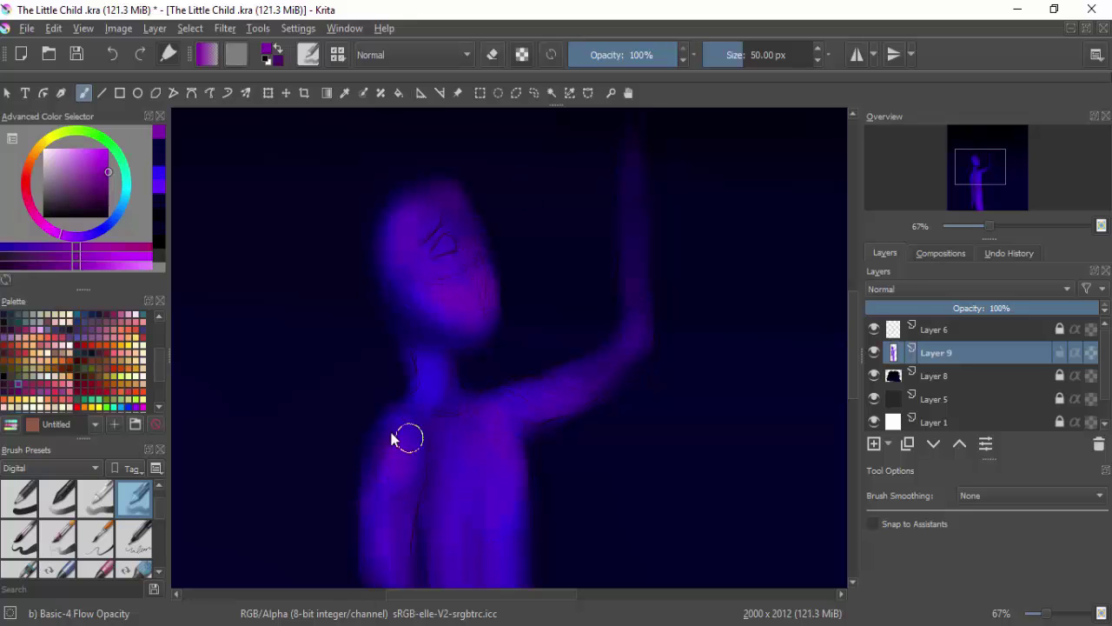
Block in both eyes in brighter purple with a 29.29 px brush, then fill the near eye with white
scroll(414, 204, down, 2)
scroll(506, 275, up, 4)
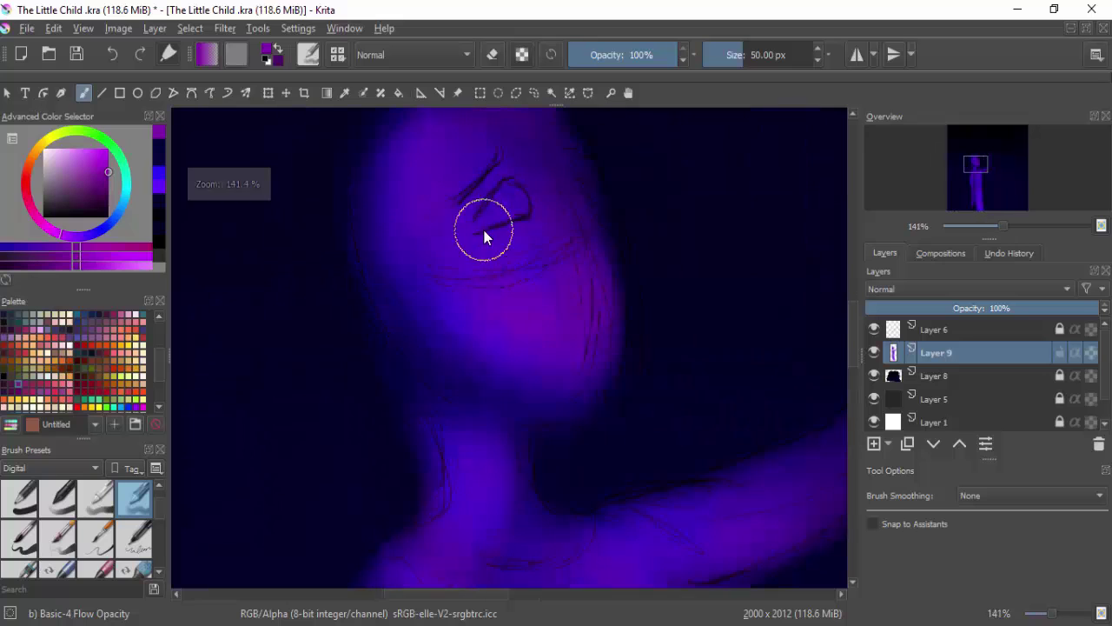
click(106, 165)
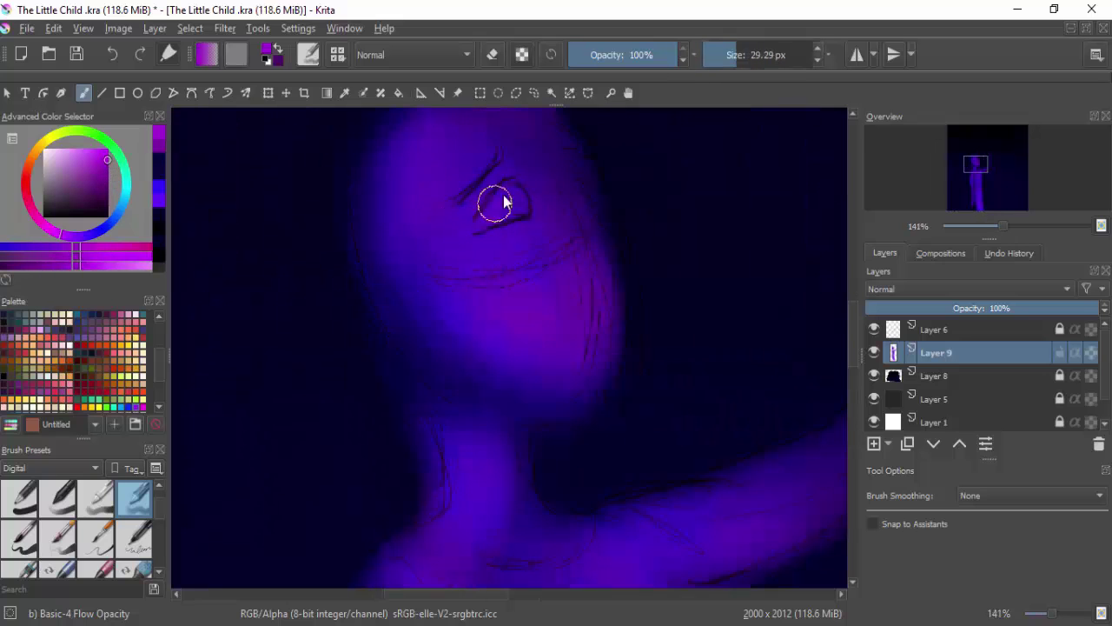
drag(495, 204, 509, 183)
drag(604, 183, 551, 151)
right_click(417, 146)
drag(486, 217, 519, 193)
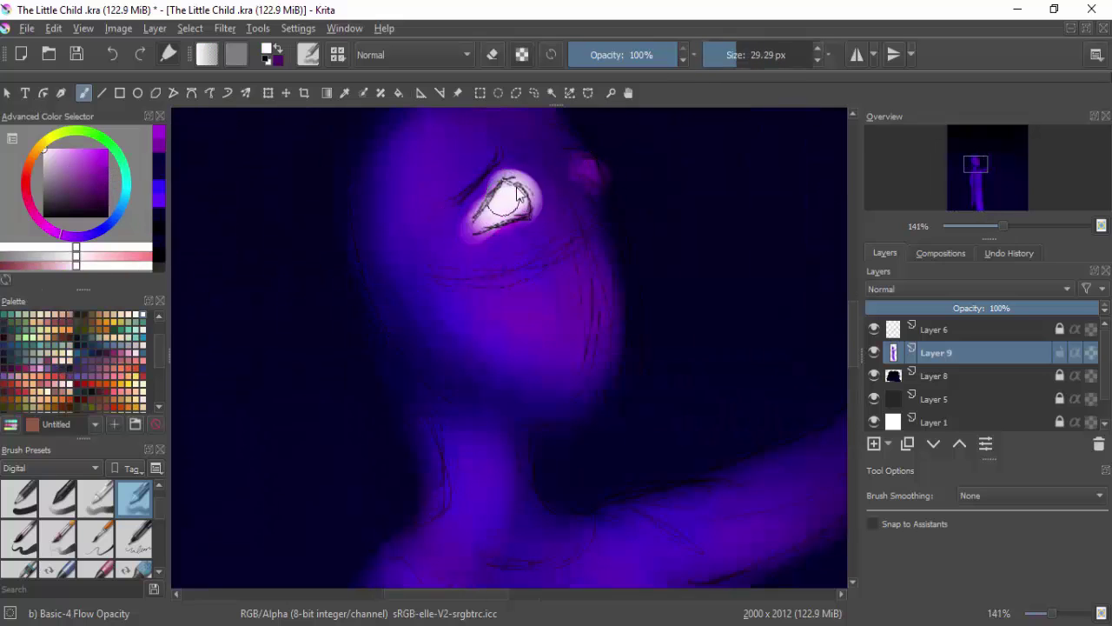
Undo the broad white stroke on the lower face and fill the far eye with white using a smaller brush
drag(568, 286, 604, 276)
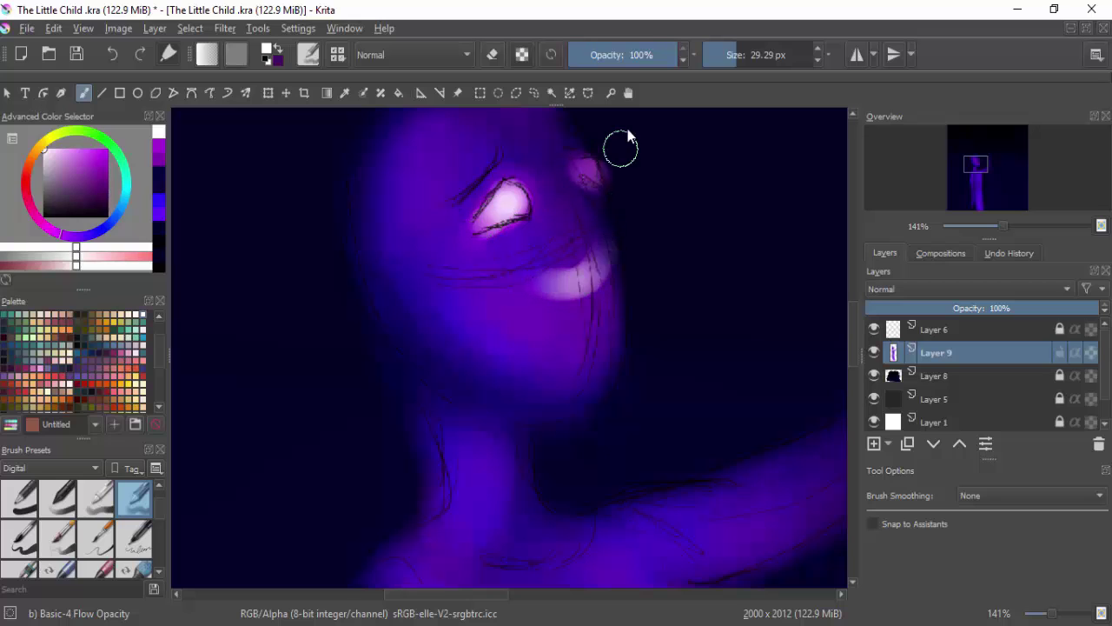
key(ctrl+z)
key(bracketleft)
key(bracketleft)
drag(598, 165, 589, 174)
Draw a small curved white line on the lower face with the brush reduced to 3.93 px
key(bracketleft)
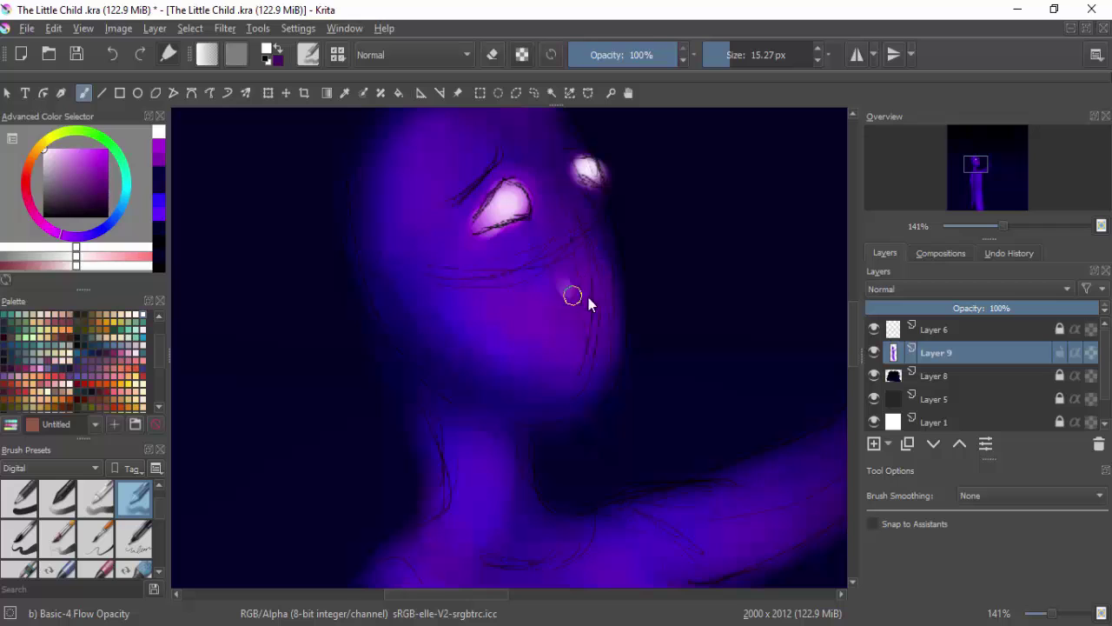
key(bracketleft)
key(bracketleft)
key(bracketleft)
key(bracketleft)
drag(580, 291, 606, 275)
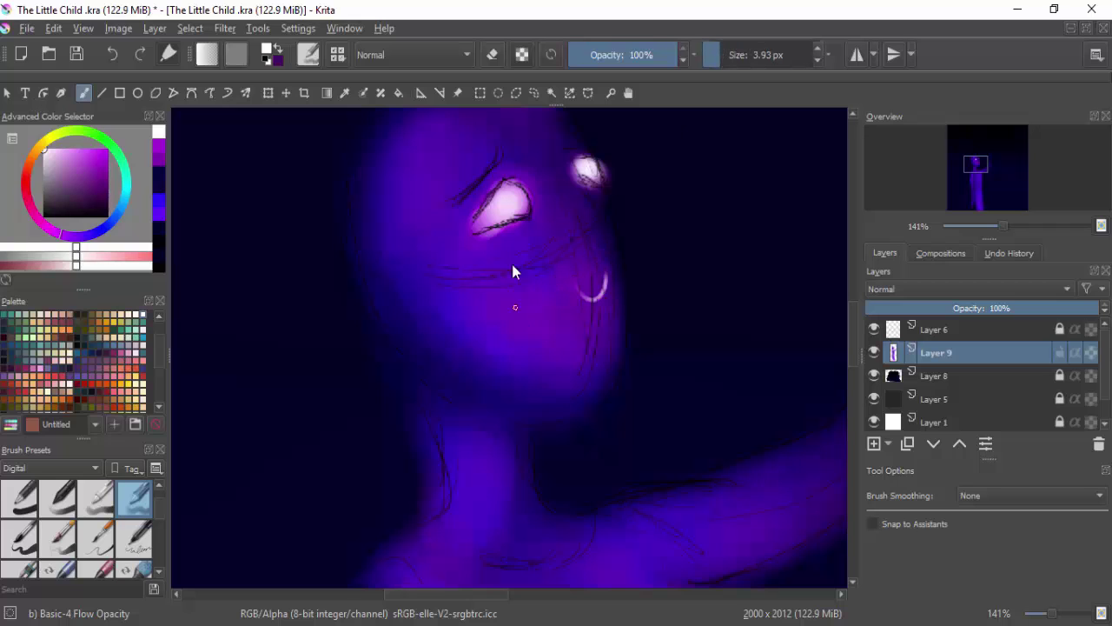
Check the sketch on Layer 6 by toggling its visibility, then unlock it and merge it down into Layer 9
click(873, 330)
click(873, 329)
click(949, 331)
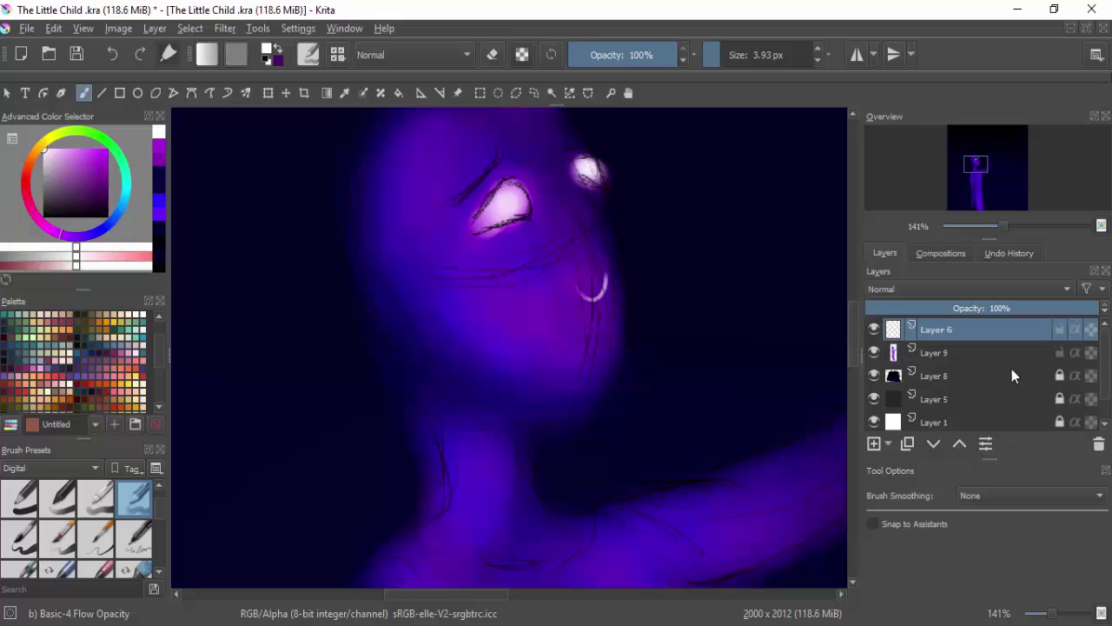
key(shift+Delete)
Paint over the sketch lines across the cheek, under the near eye and along the jaw in violet with a 23.32 px brush
drag(487, 265, 513, 265)
ctrl+click(452, 278)
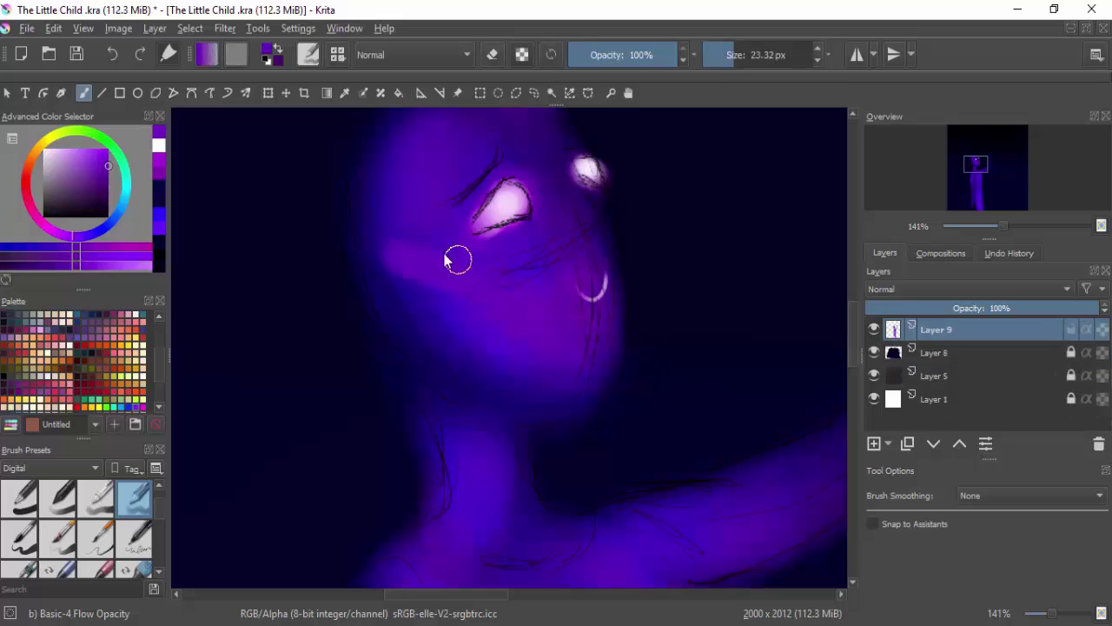
drag(445, 261, 458, 282)
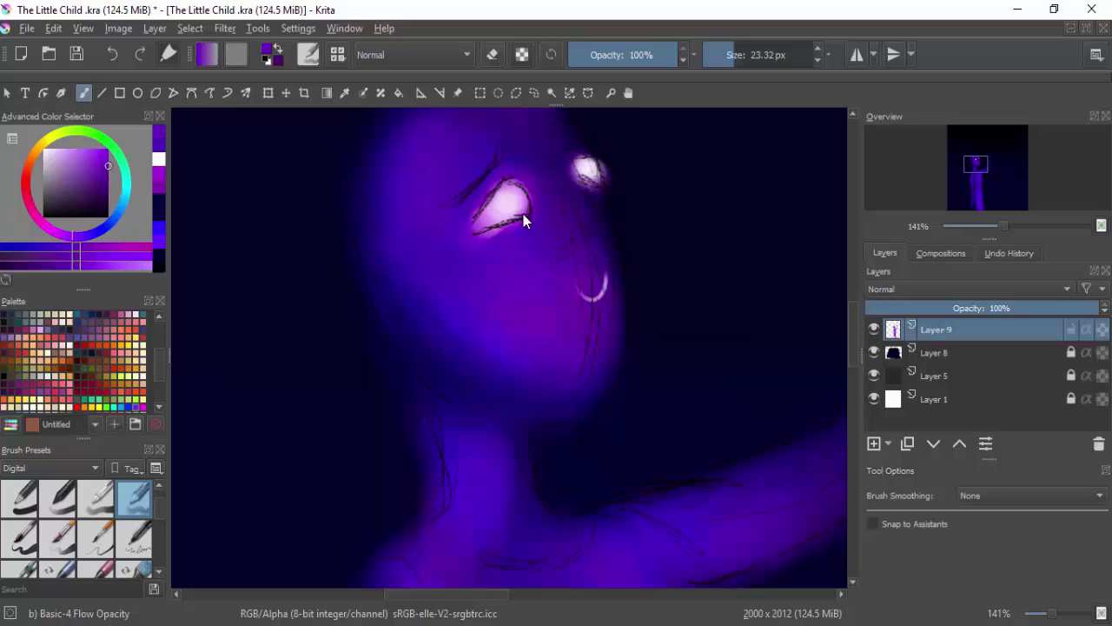
key(ctrl+z)
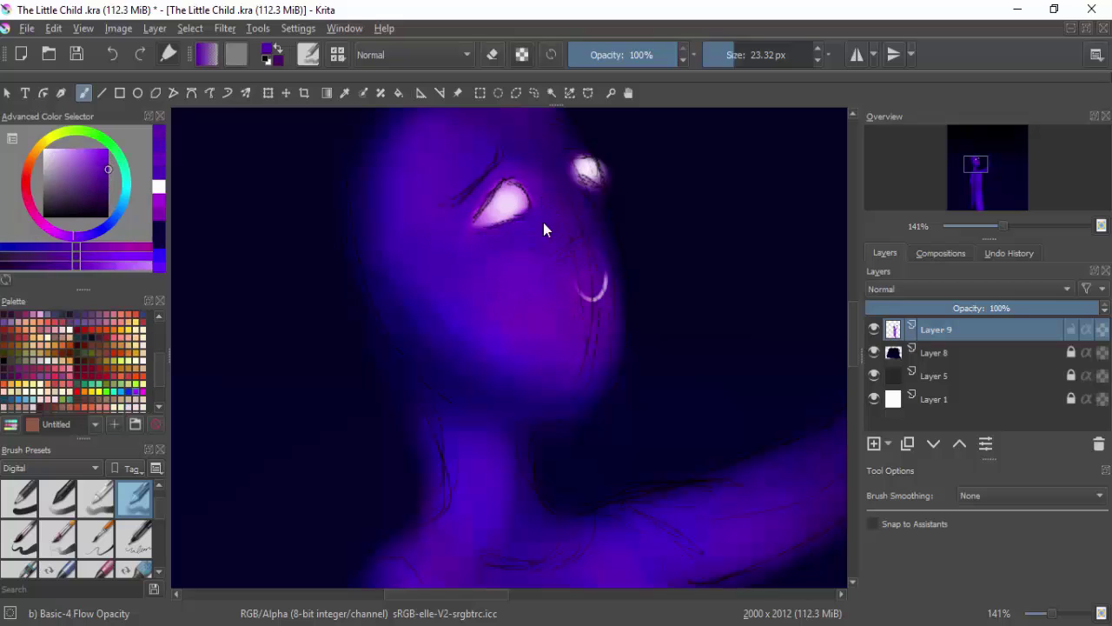
drag(576, 231, 599, 245)
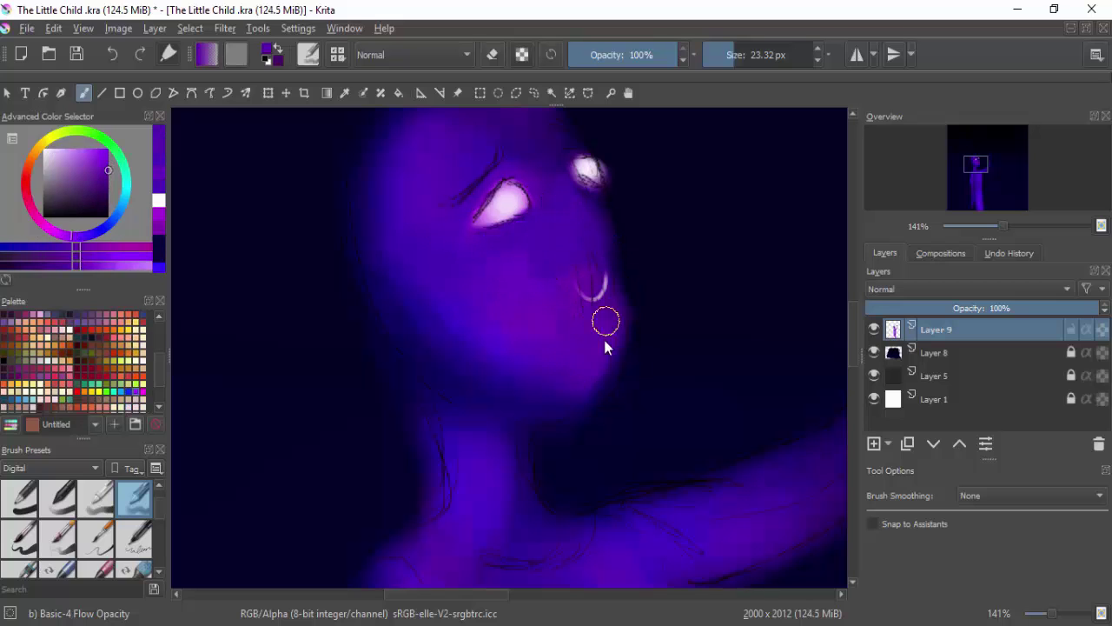
Shade the back of the head, the jaw underside and the neck edge with sampled dark blue and blue-violet
ctrl+click(616, 288)
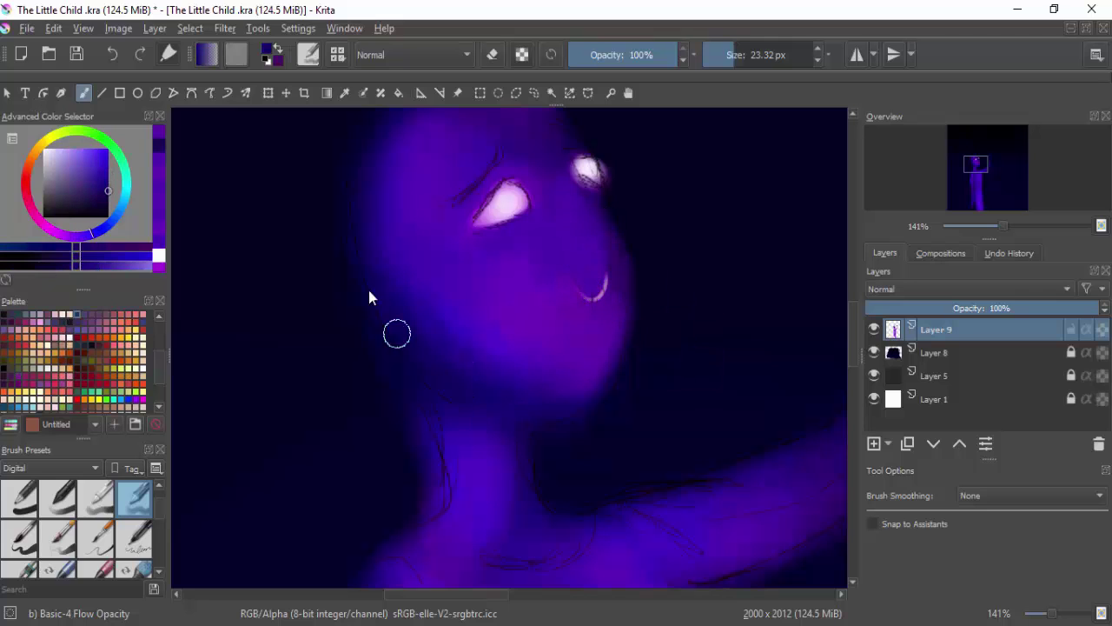
mouse_move(368, 297)
mouse_down()
mouse_move(360, 162)
mouse_move(447, 484)
mouse_up()
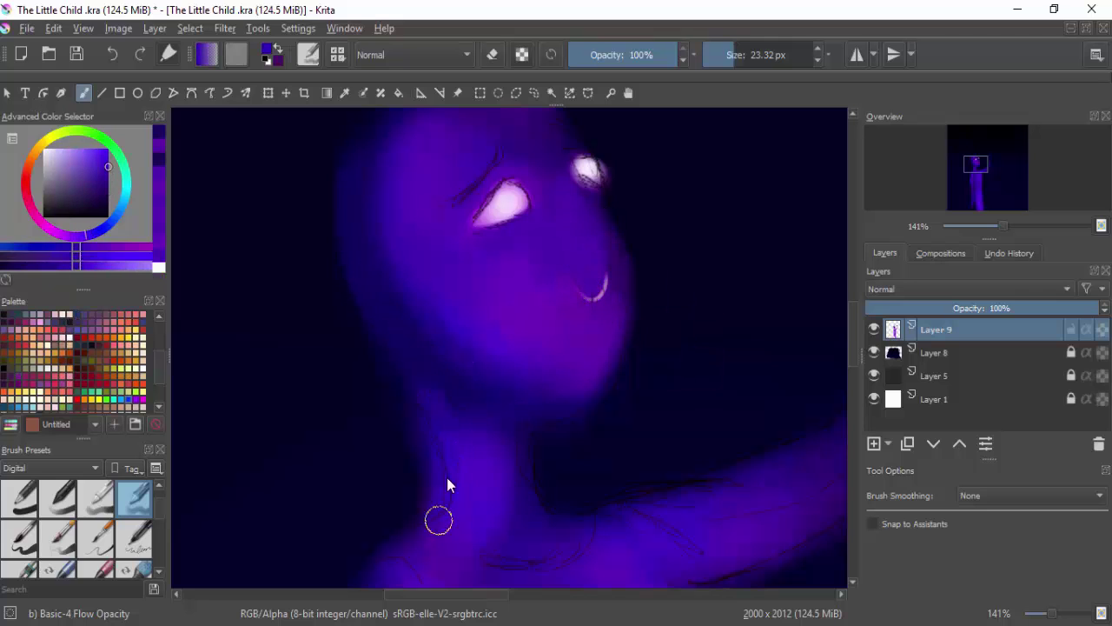
ctrl+click(428, 372)
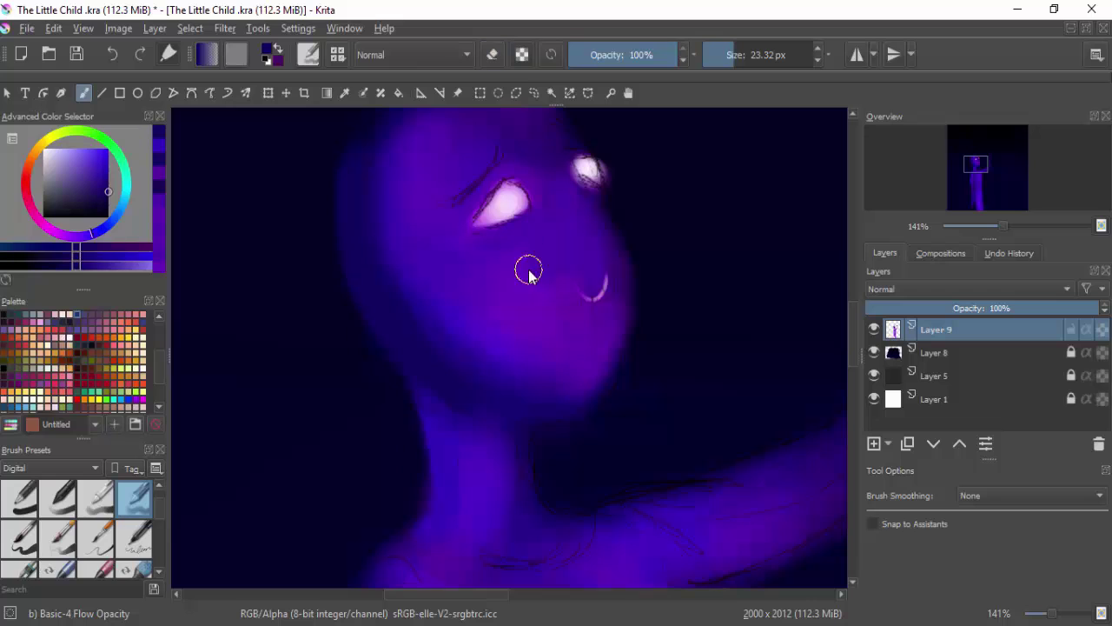
Round off the top of the head in sampled dark violet and blend the neck and shoulders with a larger brush
scroll(512, 282, down, 5)
scroll(539, 251, up, 2)
ctrl+click(569, 262)
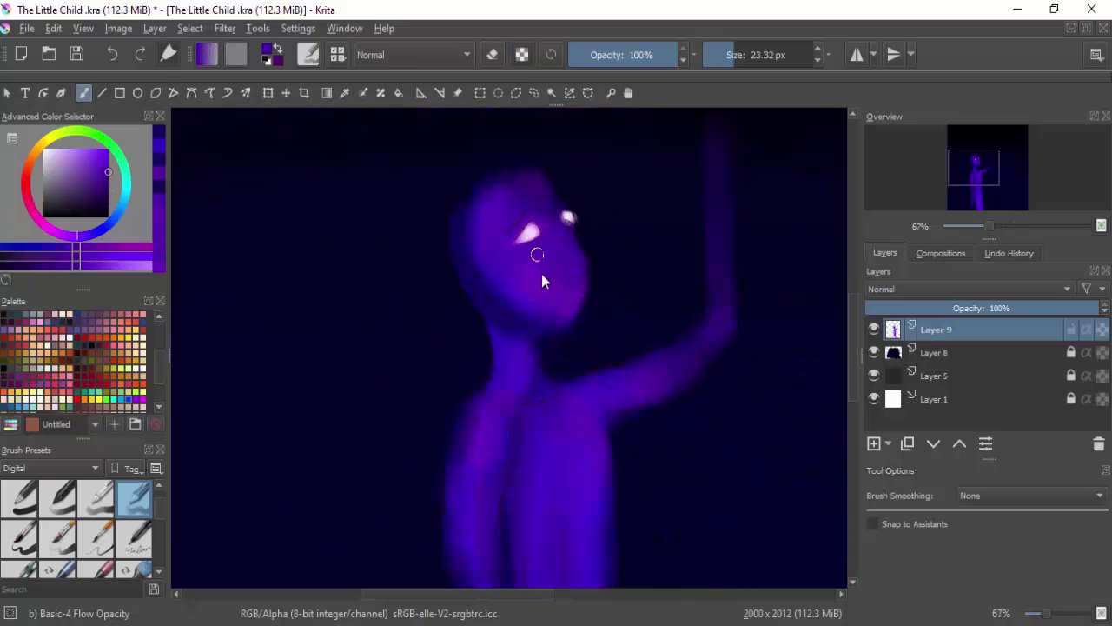
ctrl+click(489, 161)
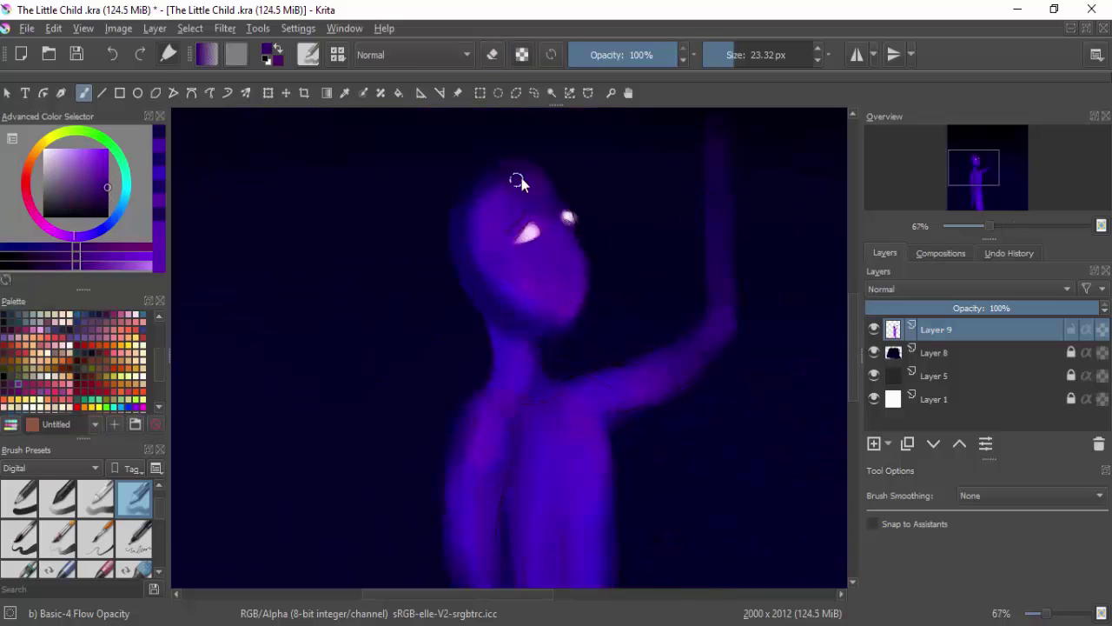
key(bracketright)
key(bracketright)
key(bracketright)
Paint a dark brow above the near eye and blend the surrounding violet with the brush set to 16.70 px
click(732, 54)
ctrl+click(527, 228)
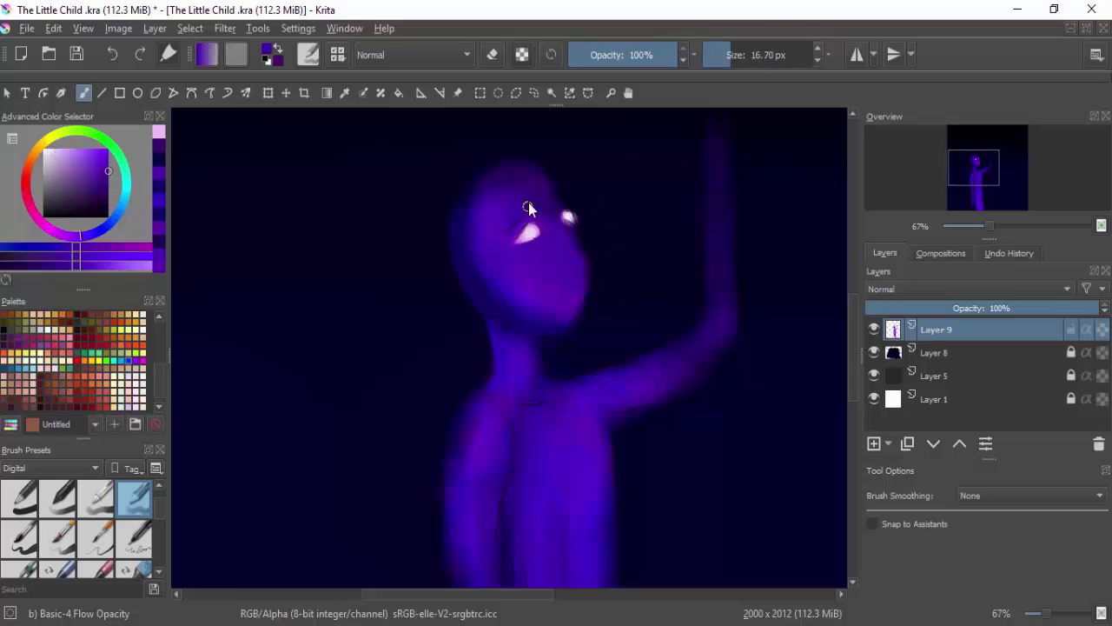
ctrl+click(556, 209)
ctrl+click(556, 209)
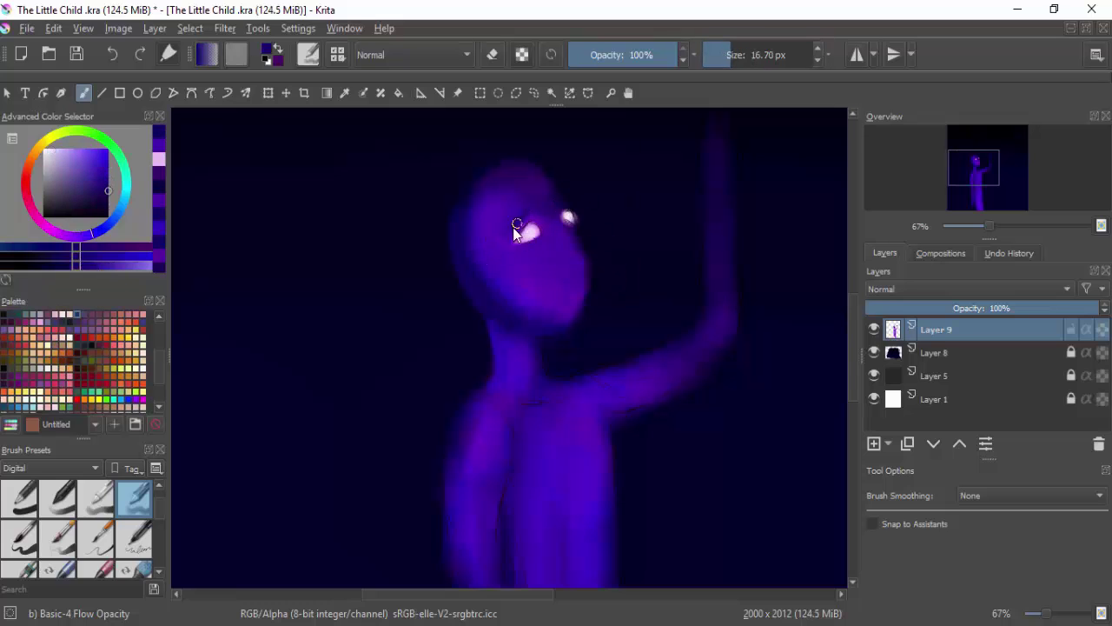
ctrl+click(513, 227)
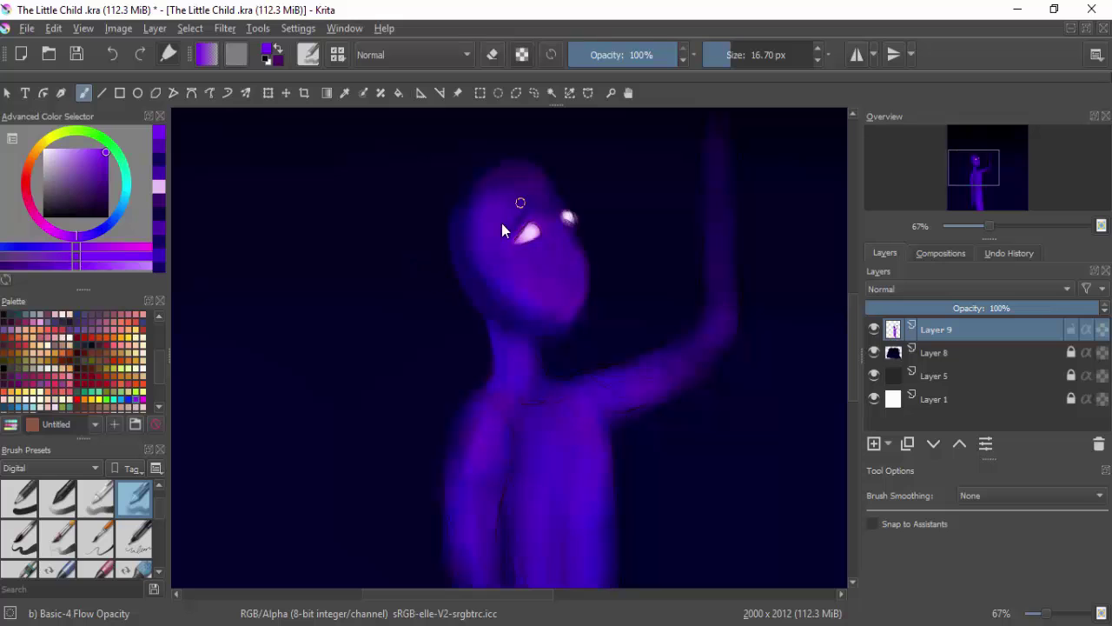
ctrl+click(511, 194)
Refine the far cheek and forehead contour in sampled violets and paint a dark hollow at the base of the neck
key(minus)
key(minus)
key(minus)
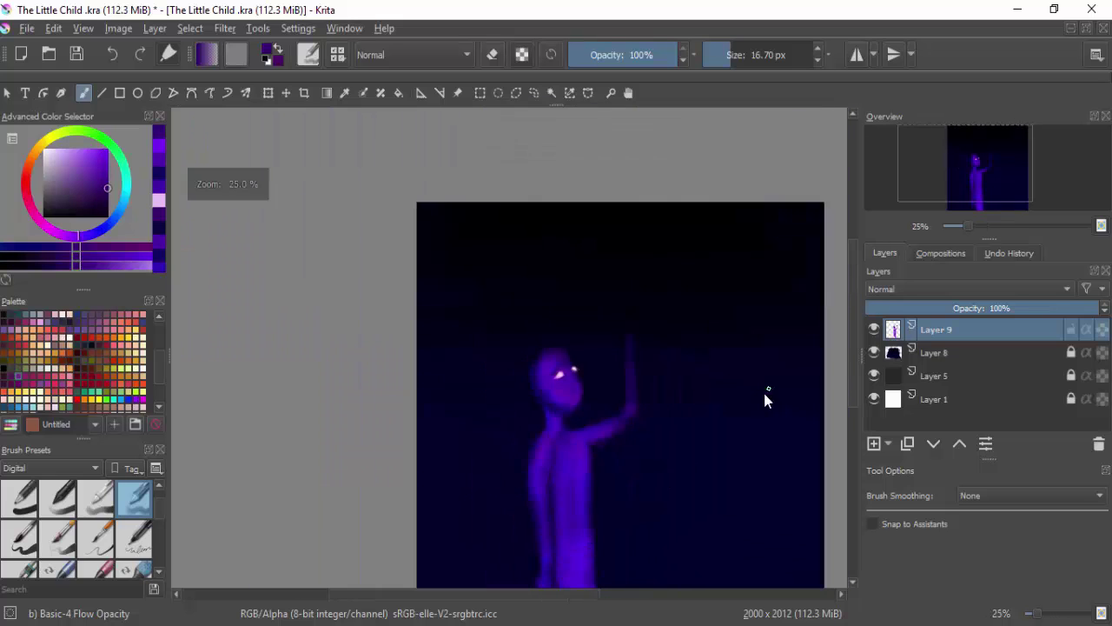
key(1)
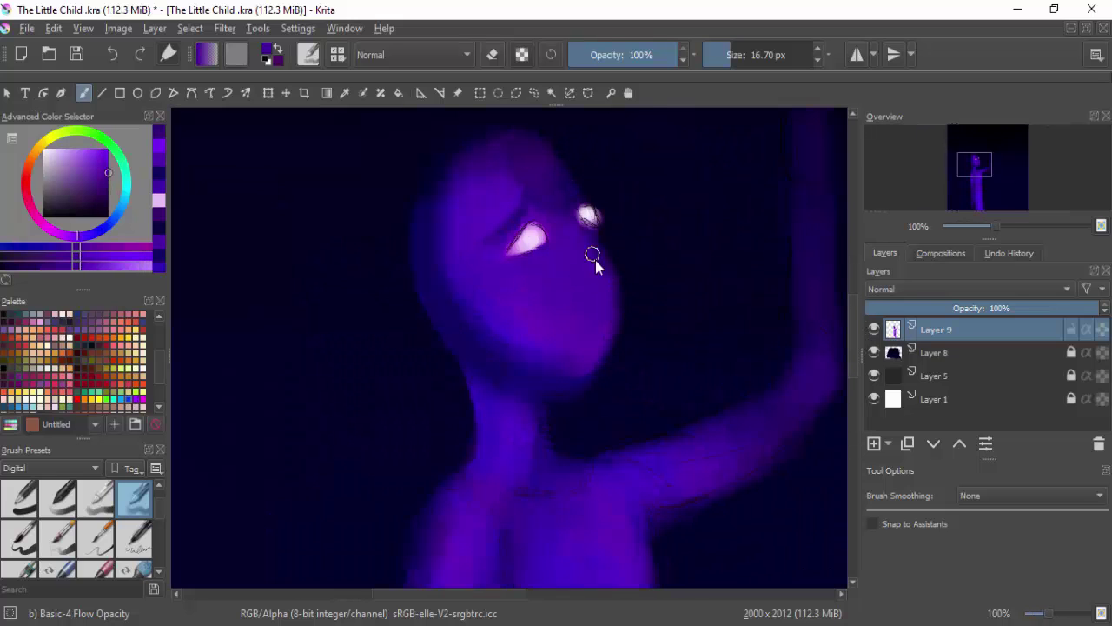
ctrl+click(601, 254)
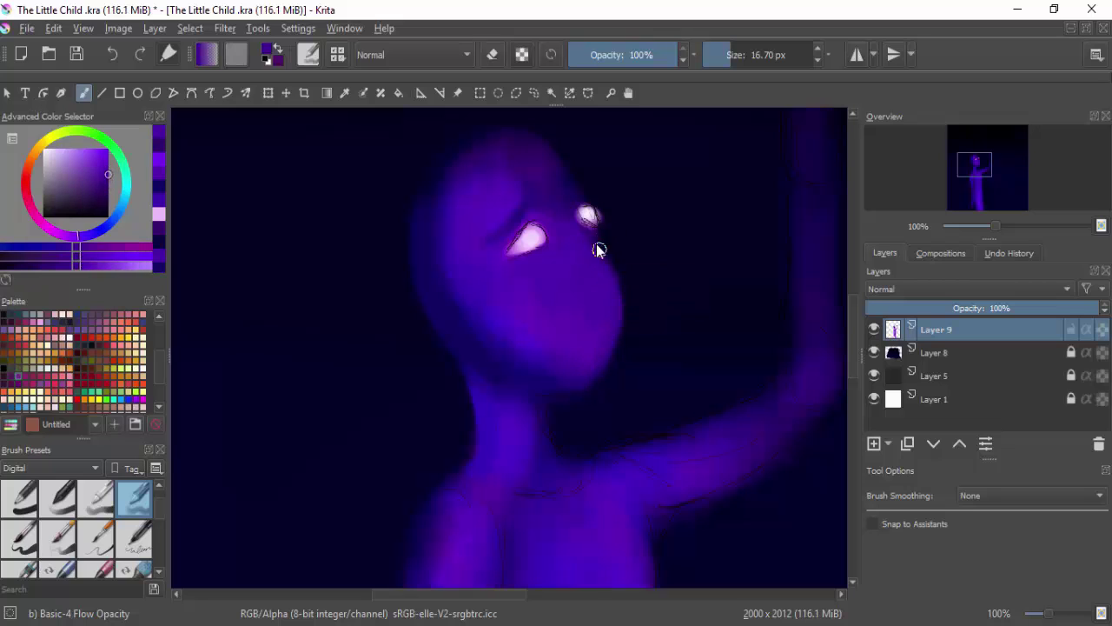
ctrl+click(602, 244)
ctrl+click(559, 168)
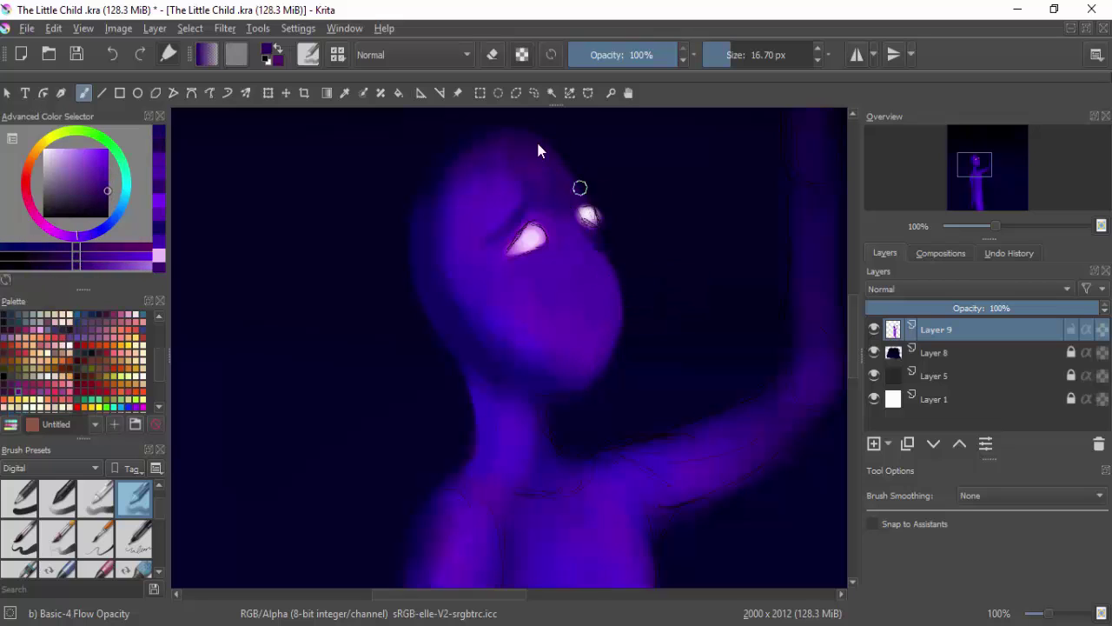
mouse_move(541, 469)
mouse_down()
mouse_move(509, 487)
mouse_move(559, 466)
mouse_up()
ctrl+click(533, 459)
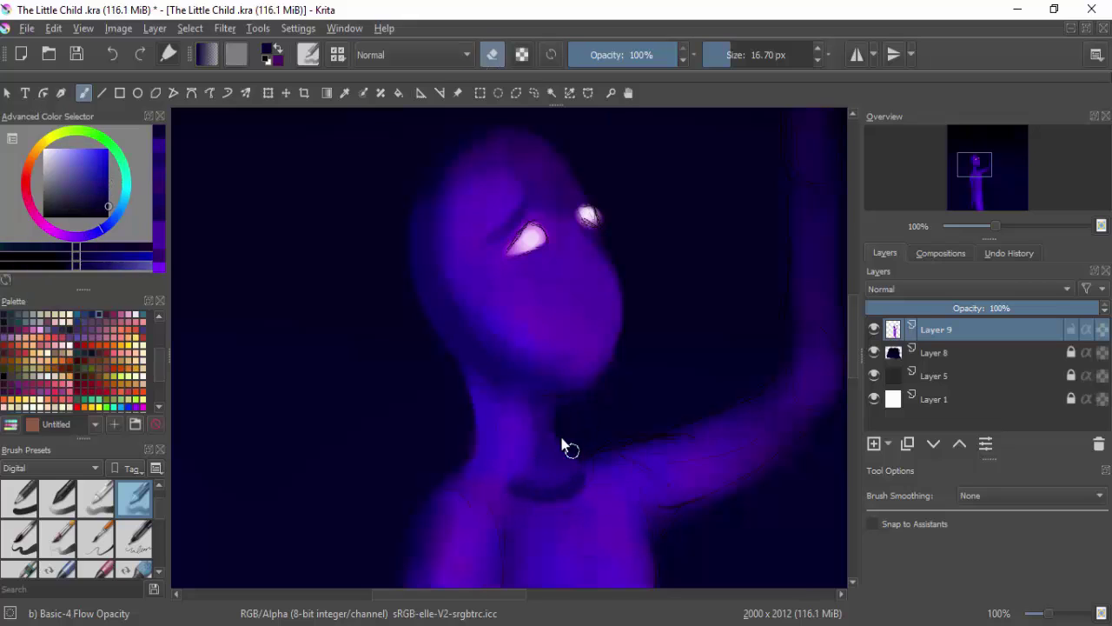
Trim the far eye's outer edge, blend the face contour in violet and soften the near eye's outline with sampled pale pink
key(e)
drag(605, 209, 603, 224)
key(ctrl+z)
key(e)
ctrl+click(584, 232)
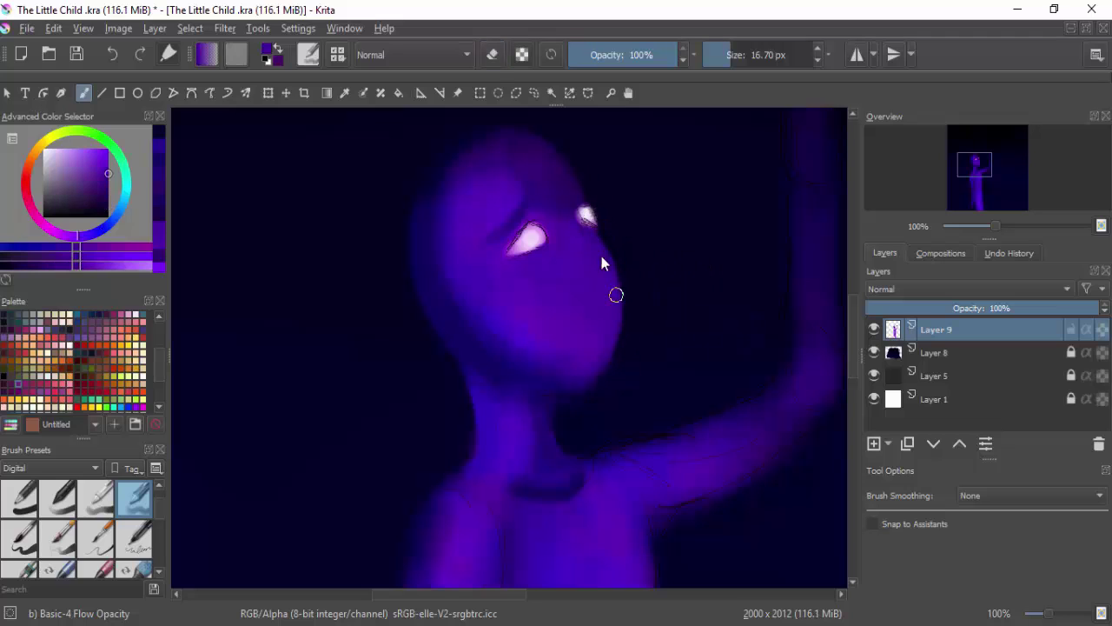
drag(602, 263, 530, 250)
ctrl+click(525, 248)
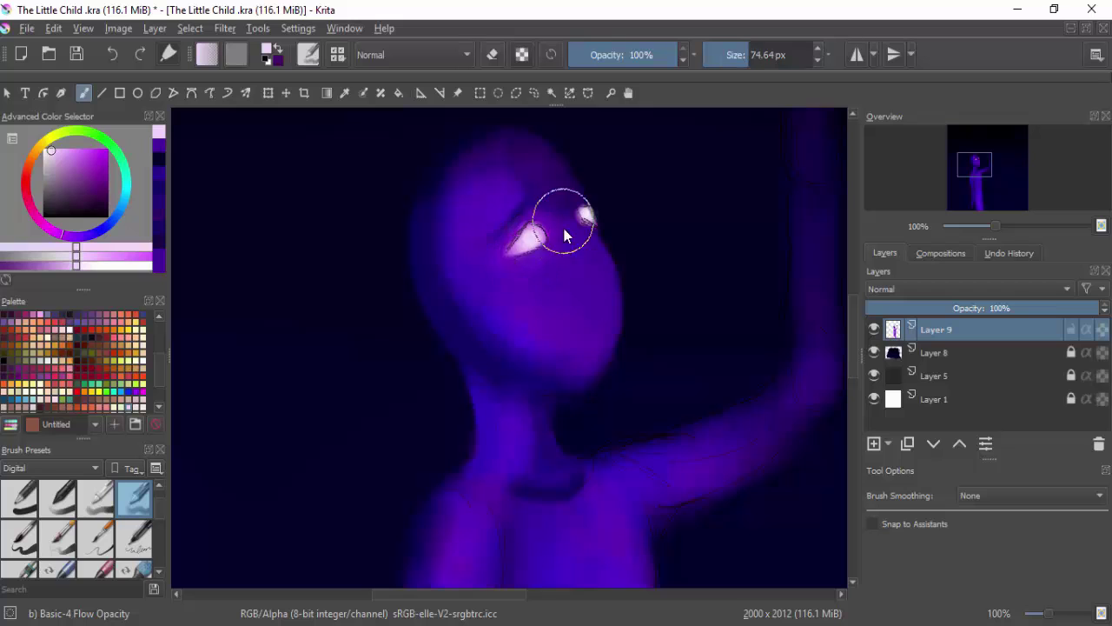
Paint a violet glow around the base of the robe and across the ground on both sides in sampled violet and blue
scroll(565, 234, up, 4)
scroll(583, 381, down, 8)
scroll(606, 478, up, 3)
ctrl+click(578, 491)
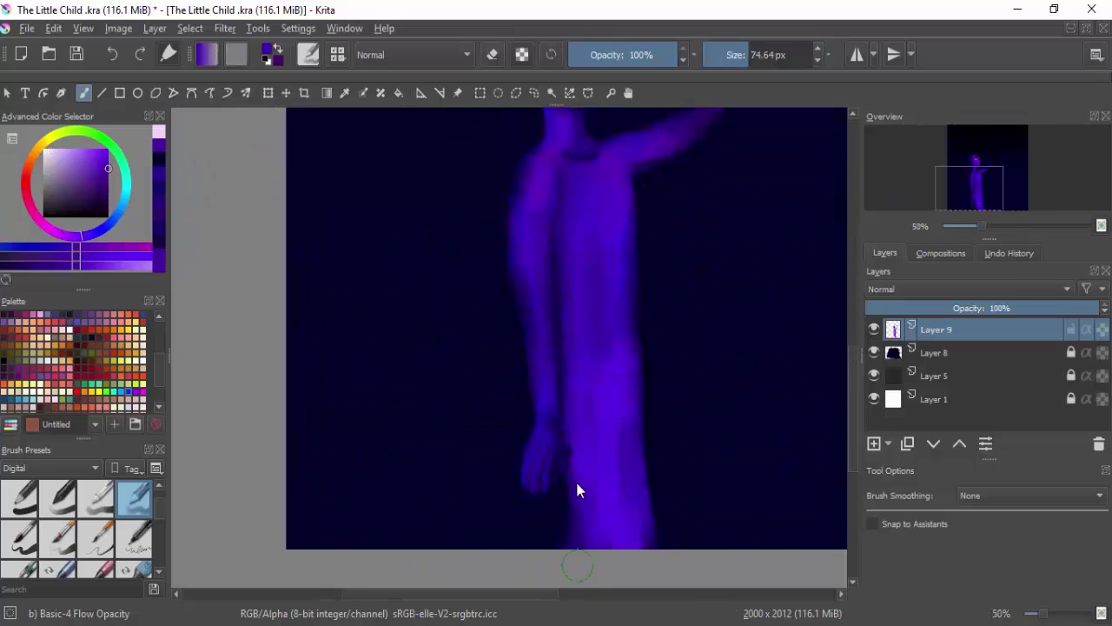
drag(830, 304, 812, 425)
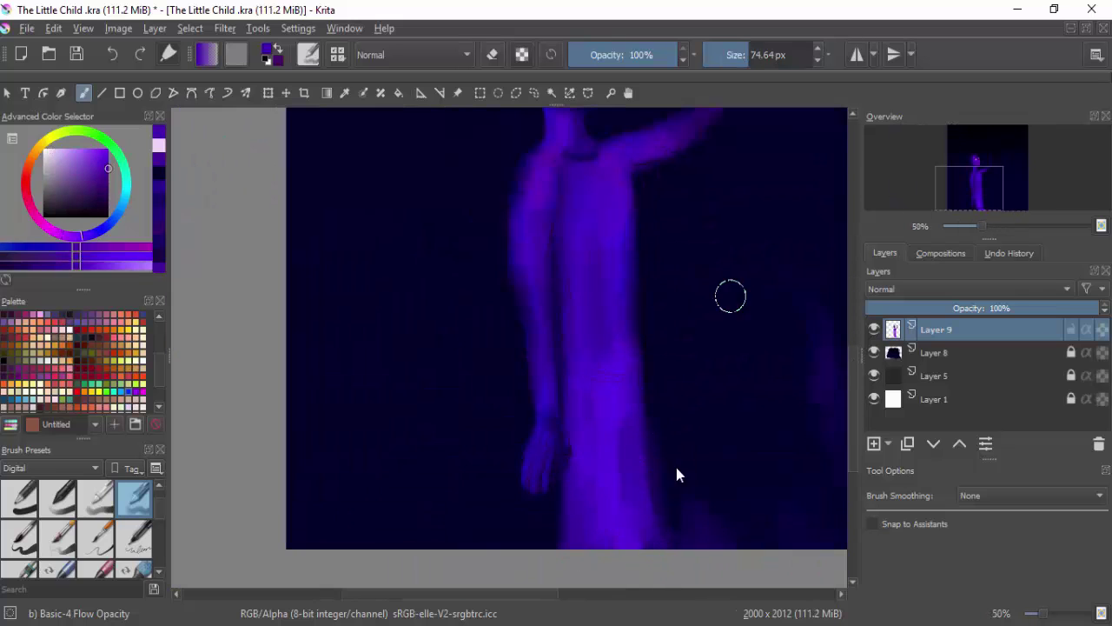
drag(782, 486, 695, 530)
ctrl+click(745, 472)
mouse_move(556, 521)
mouse_down()
mouse_move(422, 504)
mouse_move(360, 456)
mouse_move(534, 513)
mouse_move(276, 301)
mouse_up()
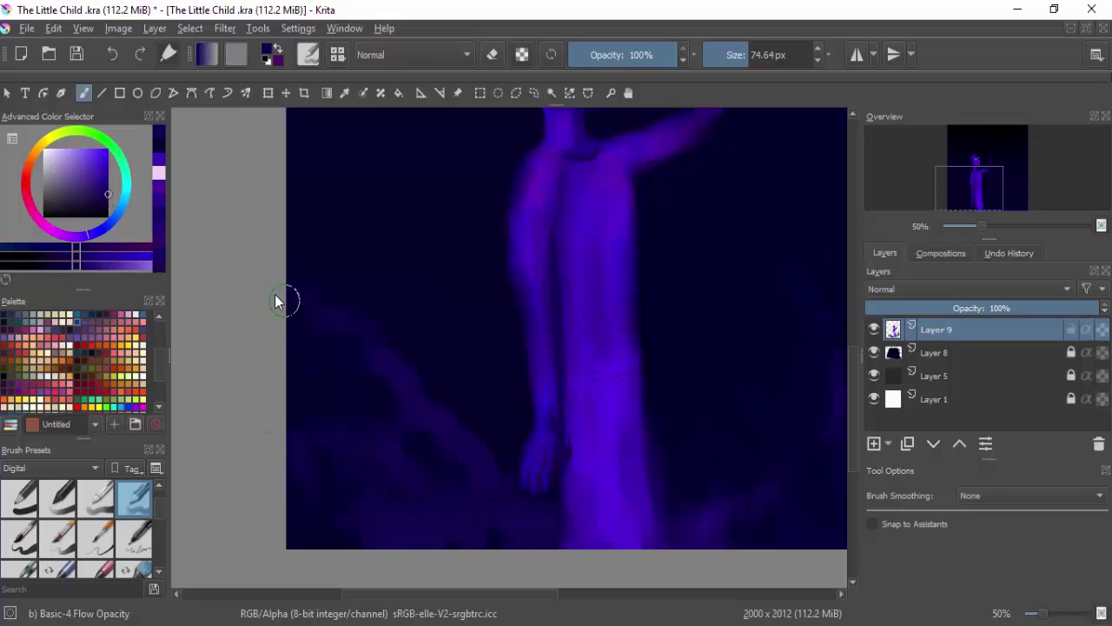
Paint curling violet smoke behind the figure's lowered arm in sampled dark blues and violet
ctrl+click(351, 404)
ctrl+click(357, 287)
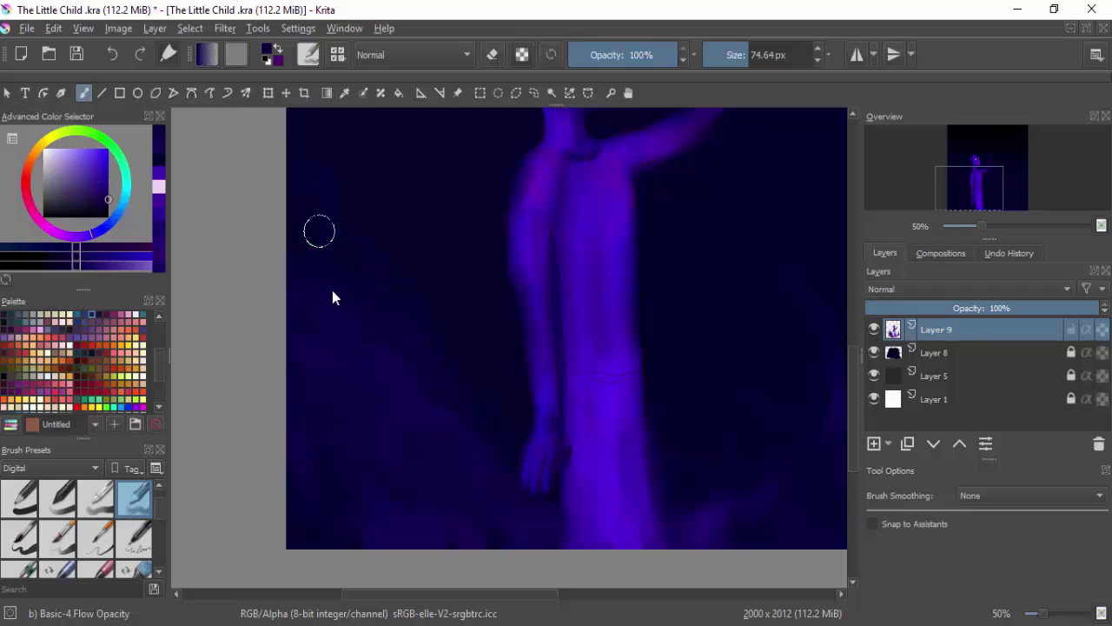
ctrl+click(608, 240)
mouse_move(426, 391)
mouse_down()
mouse_move(522, 495)
mouse_move(391, 347)
mouse_move(447, 248)
mouse_up()
ctrl+click(353, 402)
mouse_move(352, 402)
mouse_down()
mouse_move(416, 281)
mouse_move(402, 377)
mouse_move(375, 321)
mouse_up()
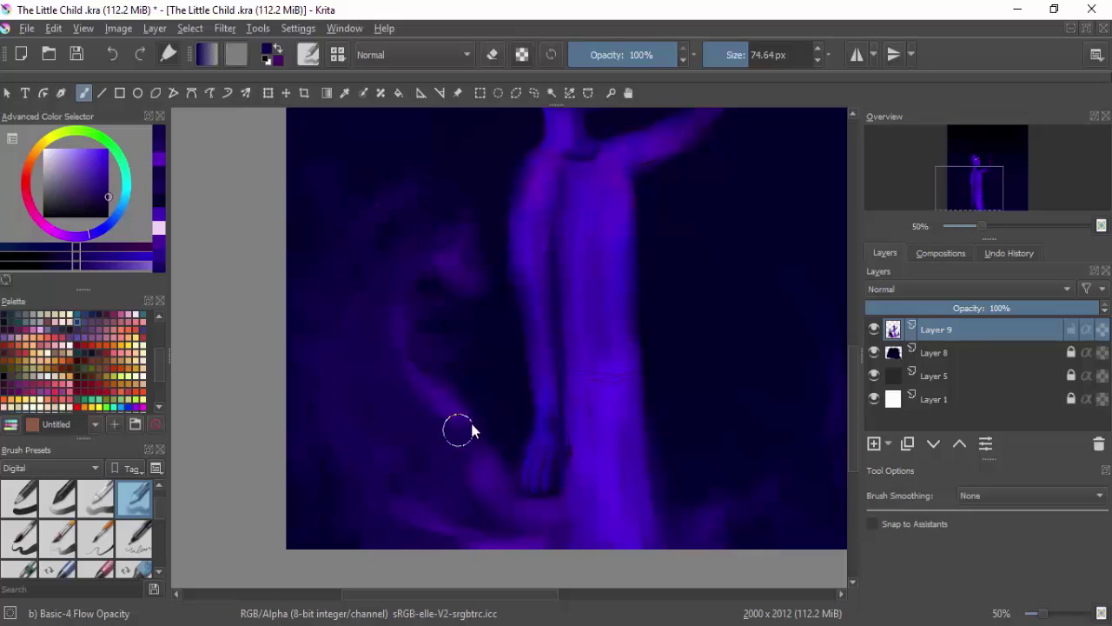
scroll(519, 330, down, 5)
scroll(555, 323, up, 3)
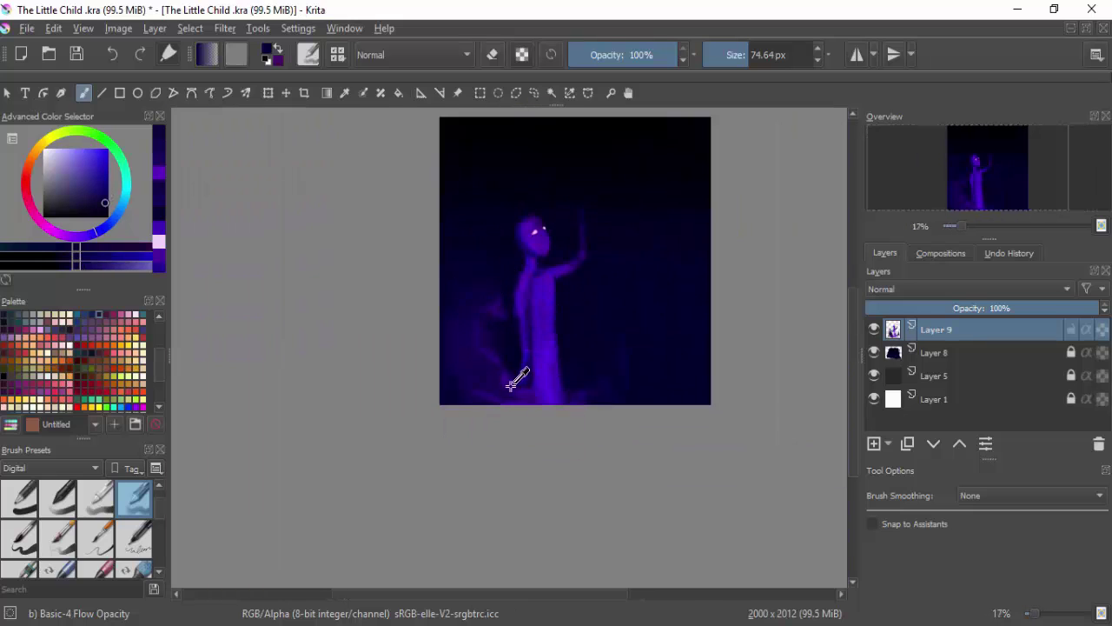
ctrl+click(652, 391)
Add a new layer above Layer 8 and choose the Texture Starfield brush from the FX presets
click(934, 351)
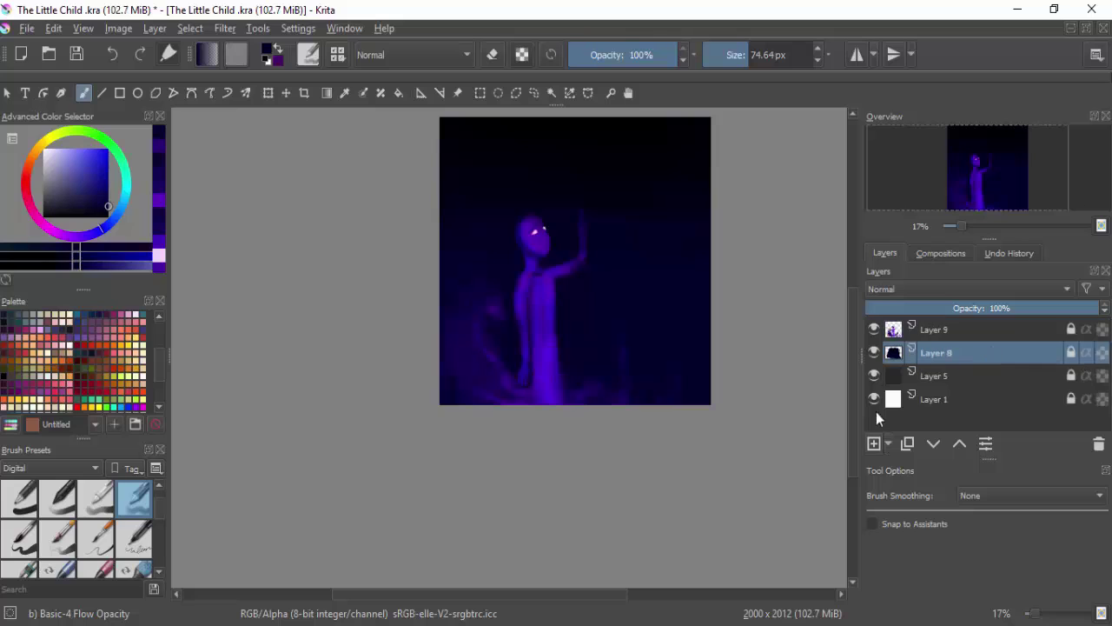
key(Insert)
scroll(87, 522, down, 5)
click(65, 471)
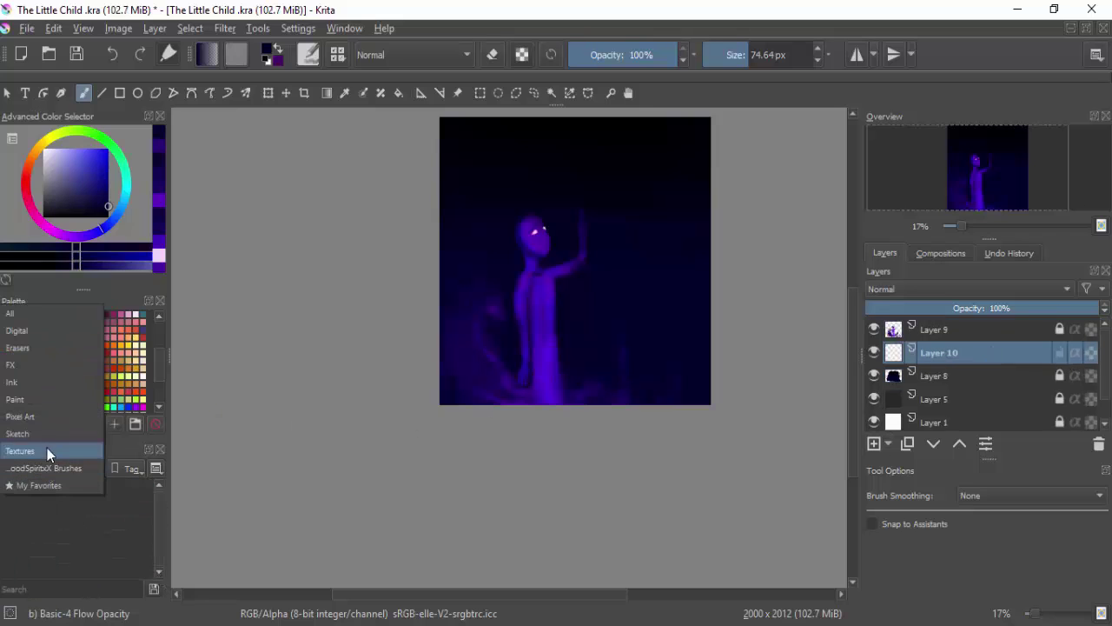
click(41, 339)
click(51, 468)
click(48, 502)
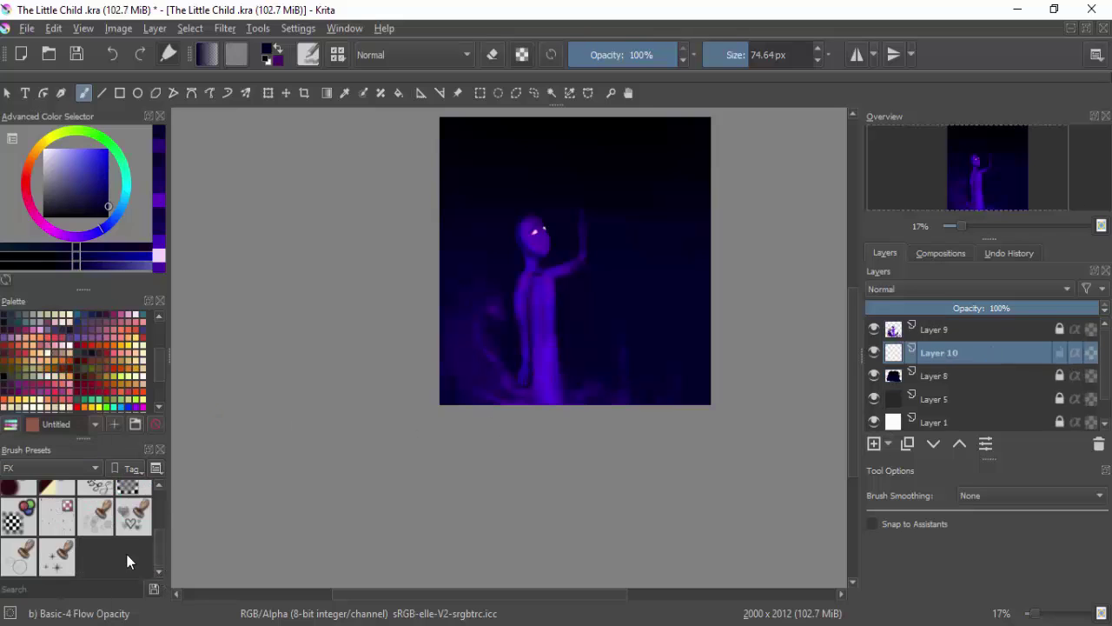
click(58, 556)
Scatter fine white stars across the night background with the Texture Starfield brush at 250 px
scroll(584, 151, up, 3)
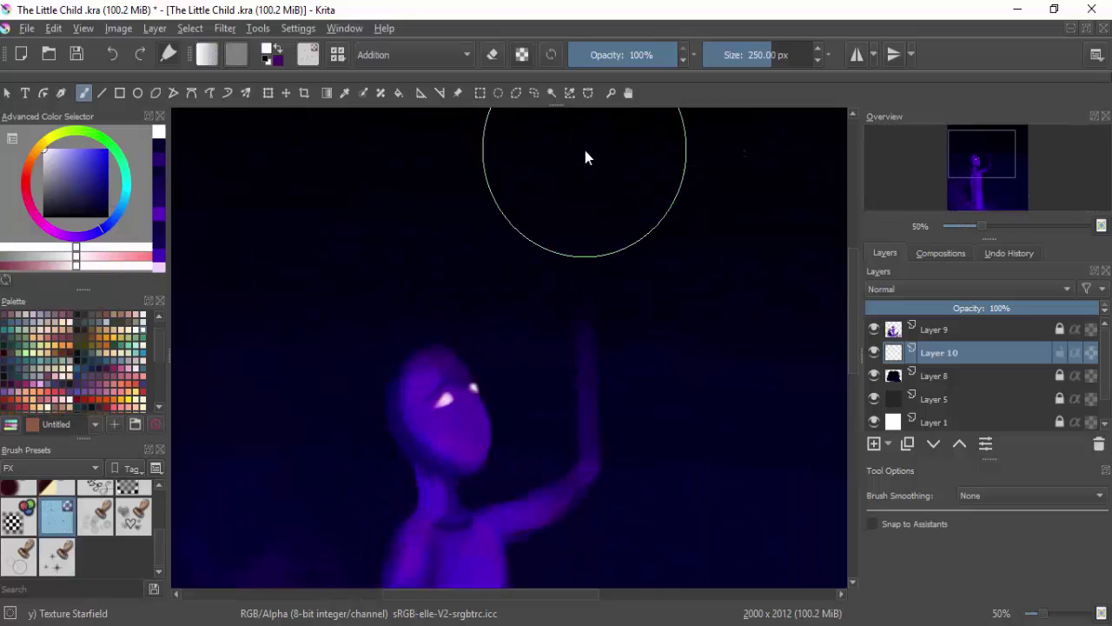
scroll(304, 243, down, 2)
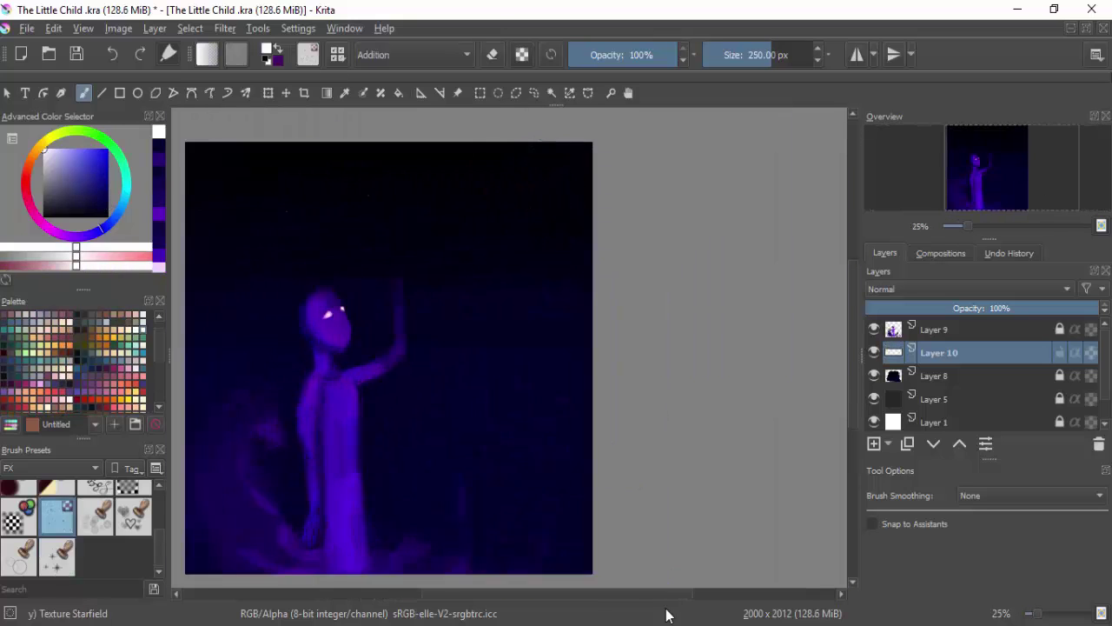
mouse_move(386, 229)
mouse_down()
mouse_move(485, 228)
mouse_move(670, 270)
mouse_move(398, 135)
mouse_move(379, 325)
mouse_move(322, 320)
mouse_move(491, 303)
mouse_move(706, 328)
mouse_move(513, 397)
mouse_move(633, 583)
mouse_move(289, 513)
mouse_move(351, 476)
mouse_move(263, 460)
mouse_move(527, 462)
mouse_move(531, 421)
mouse_up()
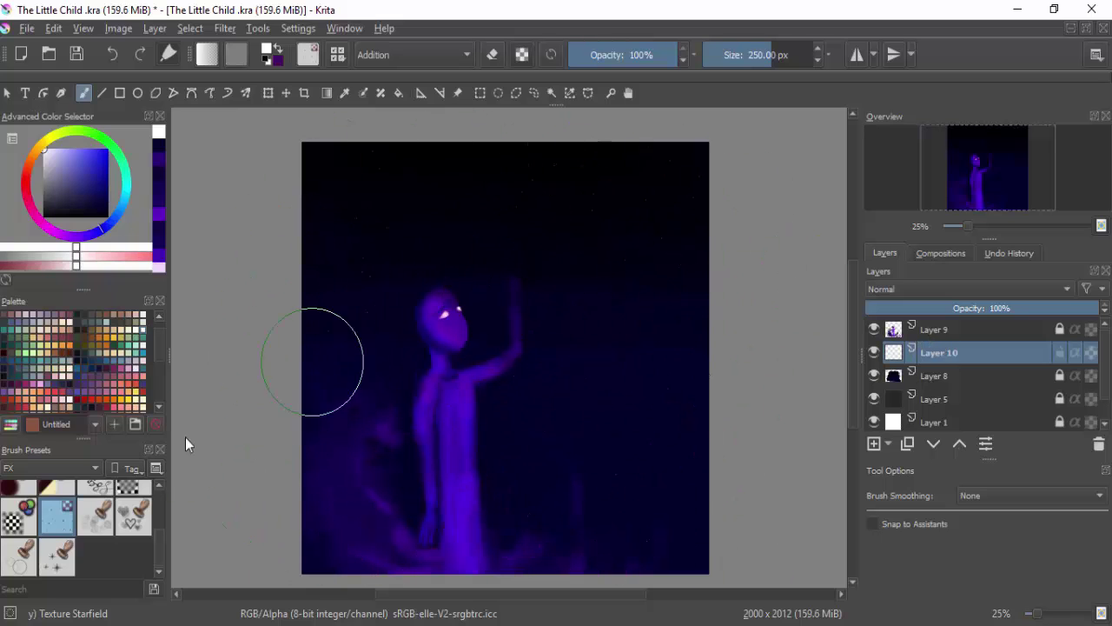
Stamp one large white sparkle near the sky's upper-right corner and smaller ones across the sky with the Stamp Sparkles brush
click(57, 556)
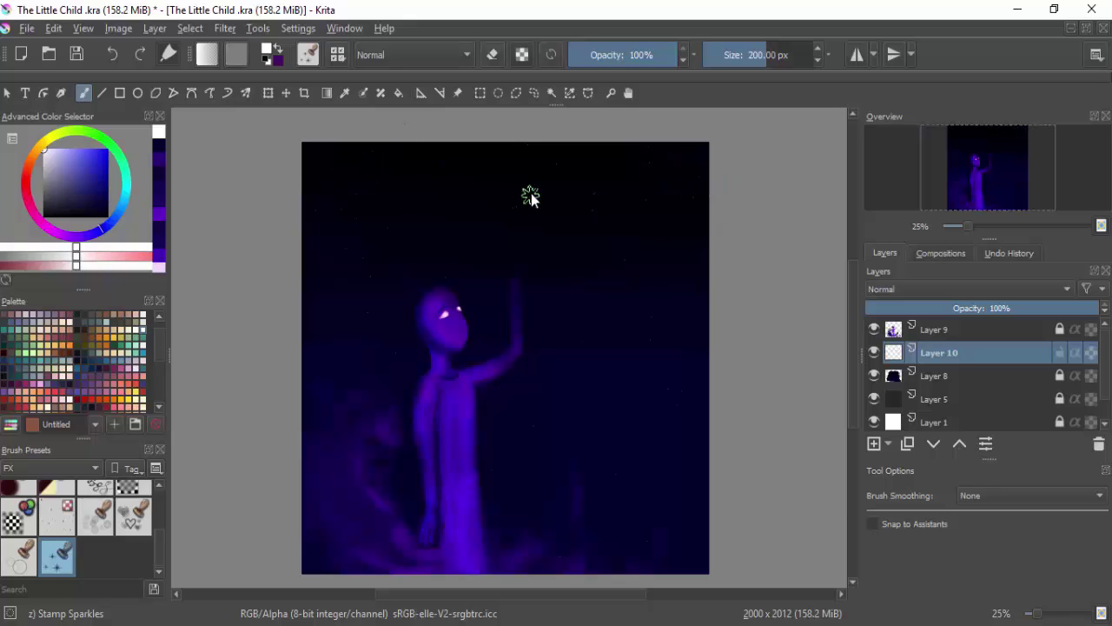
click(672, 167)
drag(672, 167, 502, 165)
Add faint red and yellow sparkles to the sky at 34% opacity and 127.84 px
click(38, 198)
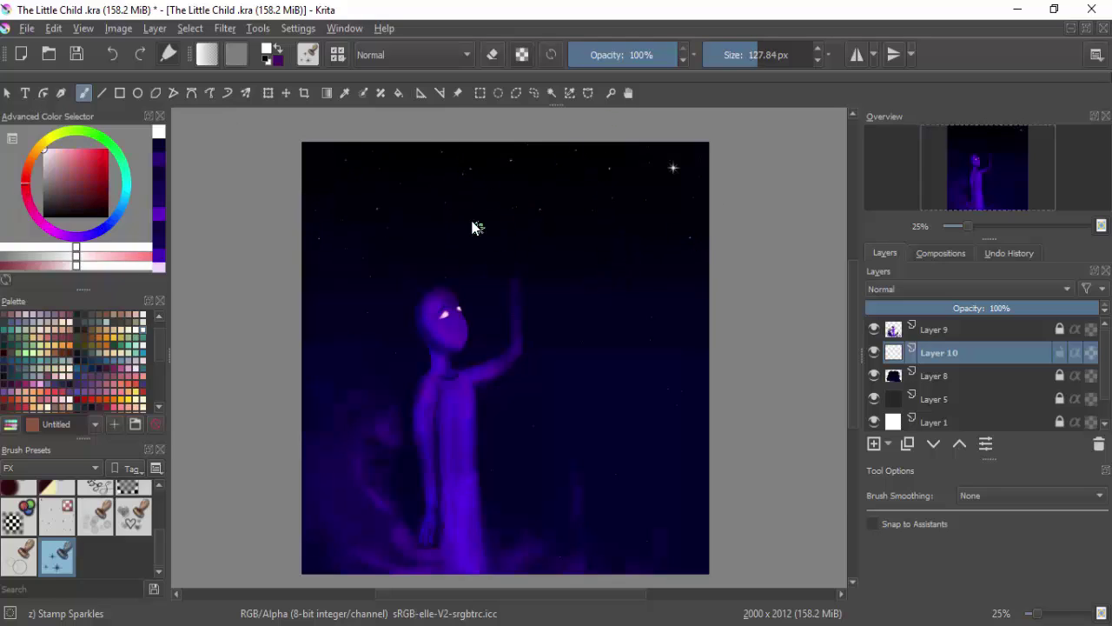
click(607, 47)
drag(607, 48, 603, 50)
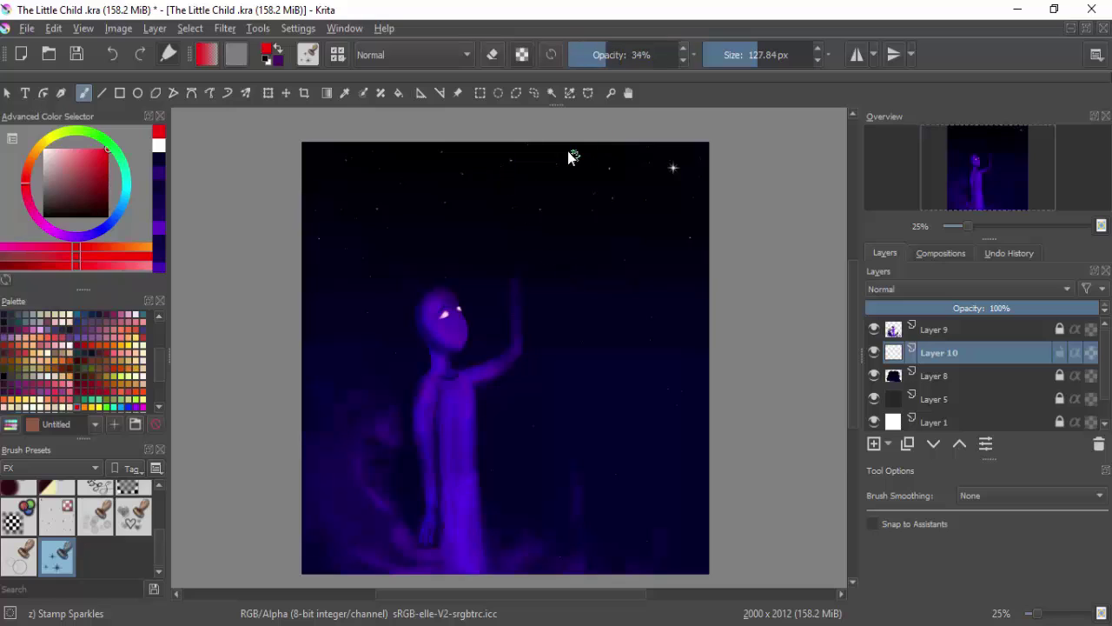
drag(54, 136, 44, 145)
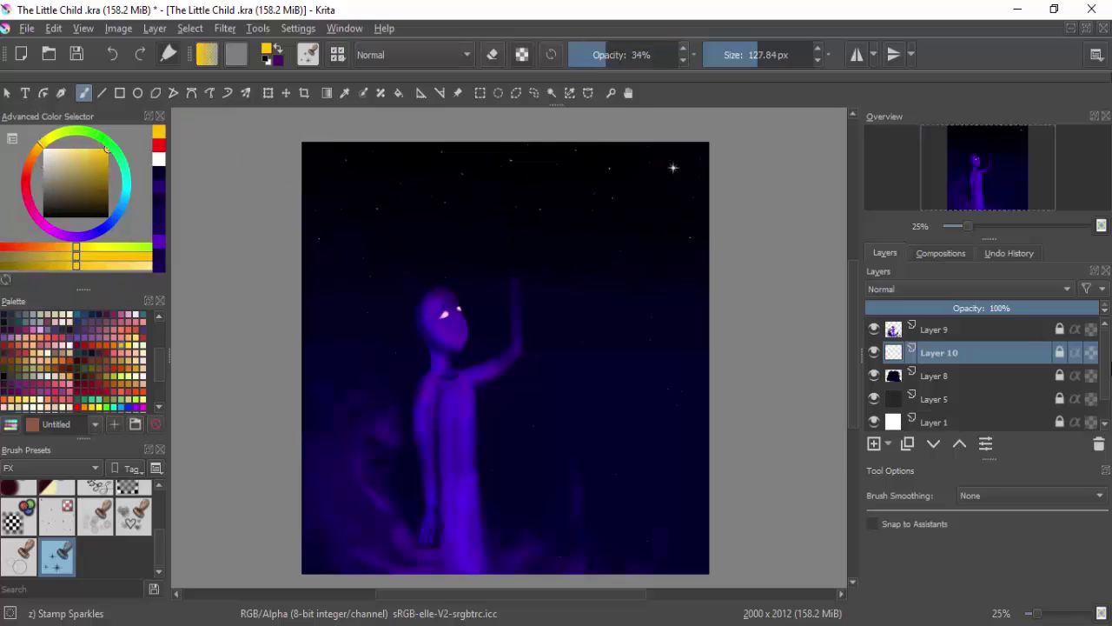
Scatter fine stars over the figure's head, arms and robe on a new layer above Layer 9 with Texture Starfield at 70 px
scroll(580, 350, down, 1)
click(941, 329)
click(874, 443)
click(57, 517)
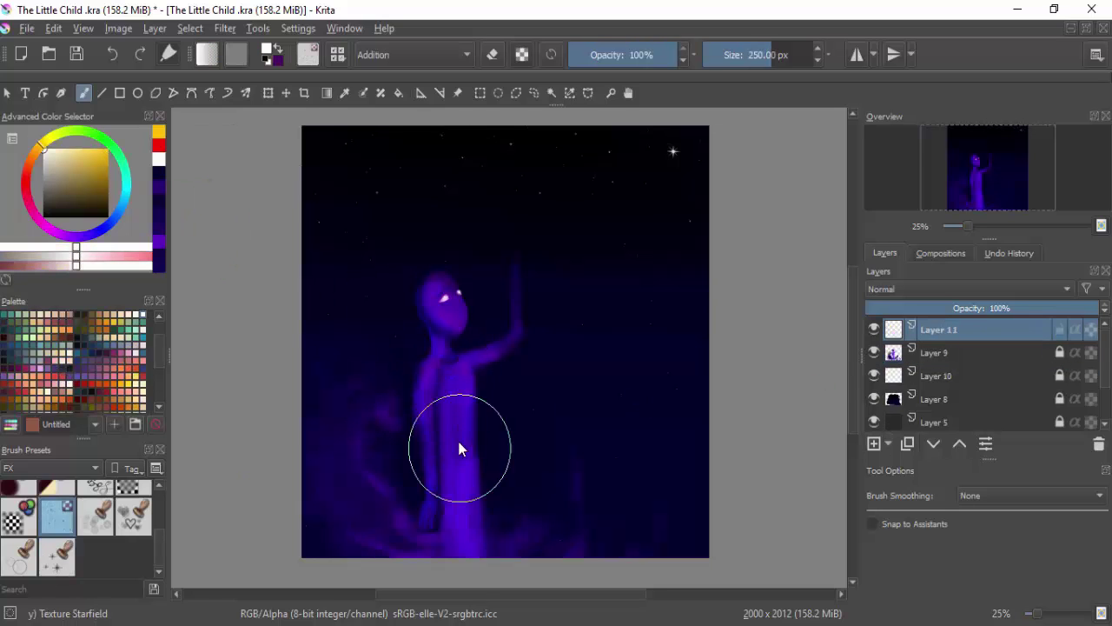
click(751, 55)
scroll(430, 325, down, 1)
scroll(426, 330, up, 4)
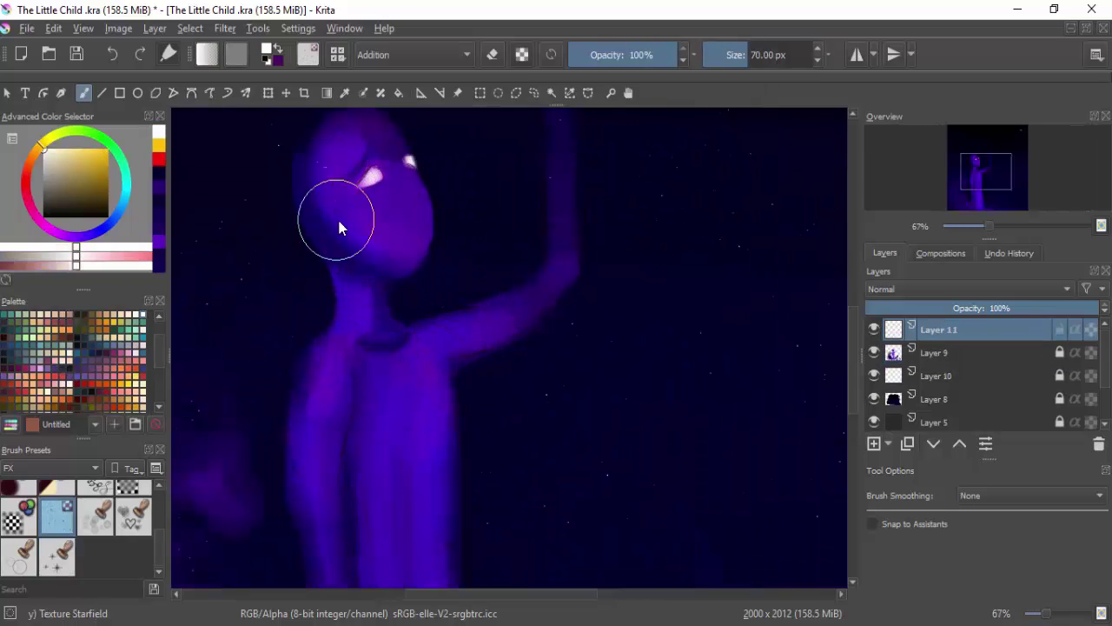
mouse_move(339, 227)
mouse_down()
mouse_move(395, 276)
mouse_move(362, 123)
mouse_move(445, 252)
mouse_move(295, 245)
mouse_move(296, 377)
mouse_move(326, 518)
mouse_move(555, 260)
mouse_move(407, 213)
mouse_move(393, 237)
mouse_move(351, 213)
mouse_move(417, 532)
mouse_move(565, 235)
mouse_up()
scroll(486, 217, down, 3)
mouse_move(417, 199)
mouse_down()
mouse_move(392, 558)
mouse_move(338, 382)
mouse_up()
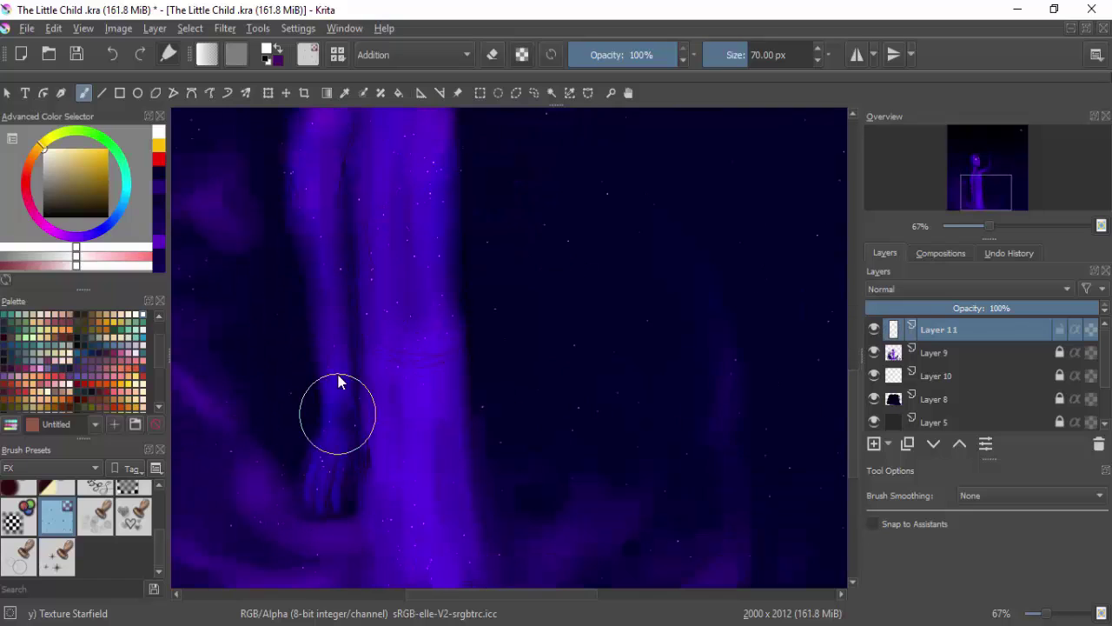
Scatter more stars over the violet smoke and the raised arm, and save the painting
scroll(434, 385, left, 5)
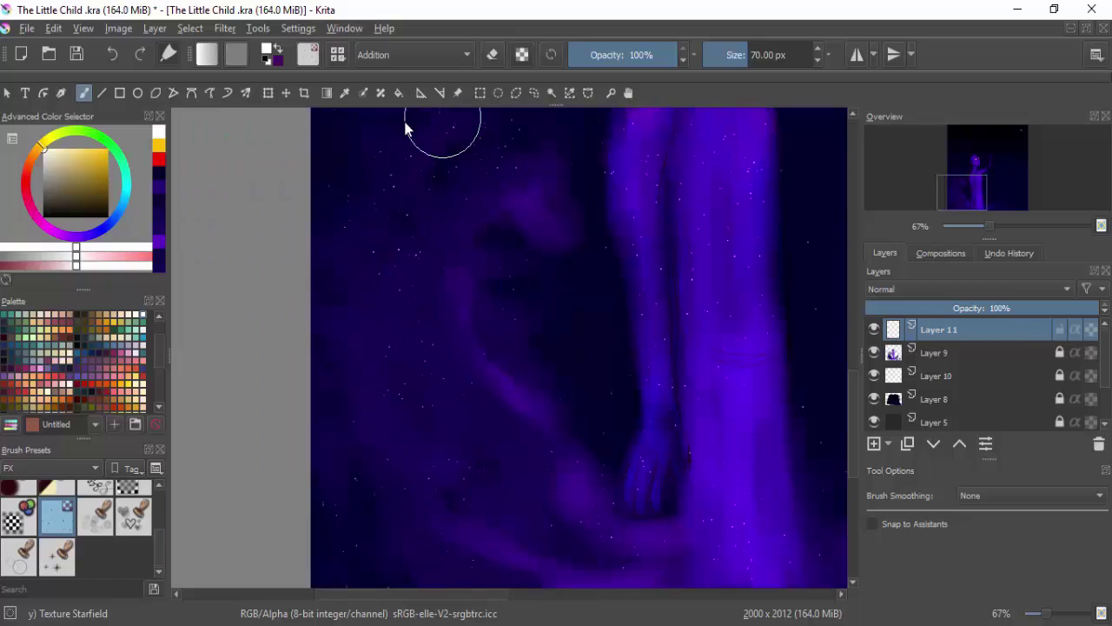
scroll(509, 305, down, 3)
scroll(508, 384, right, 2)
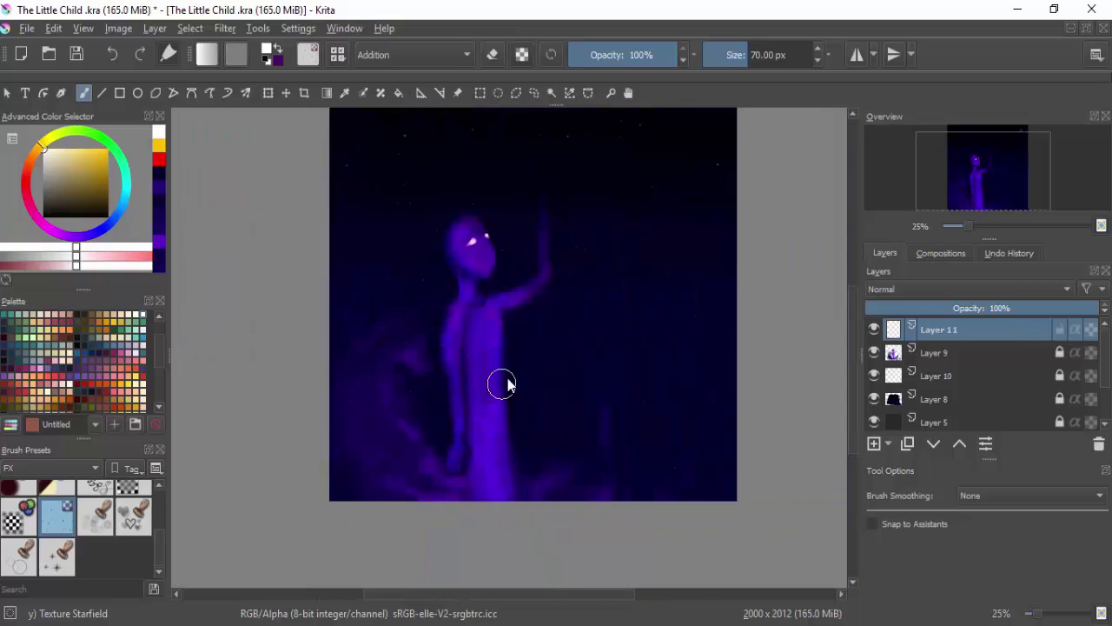
mouse_move(546, 222)
mouse_down()
mouse_move(527, 281)
mouse_move(535, 287)
mouse_up()
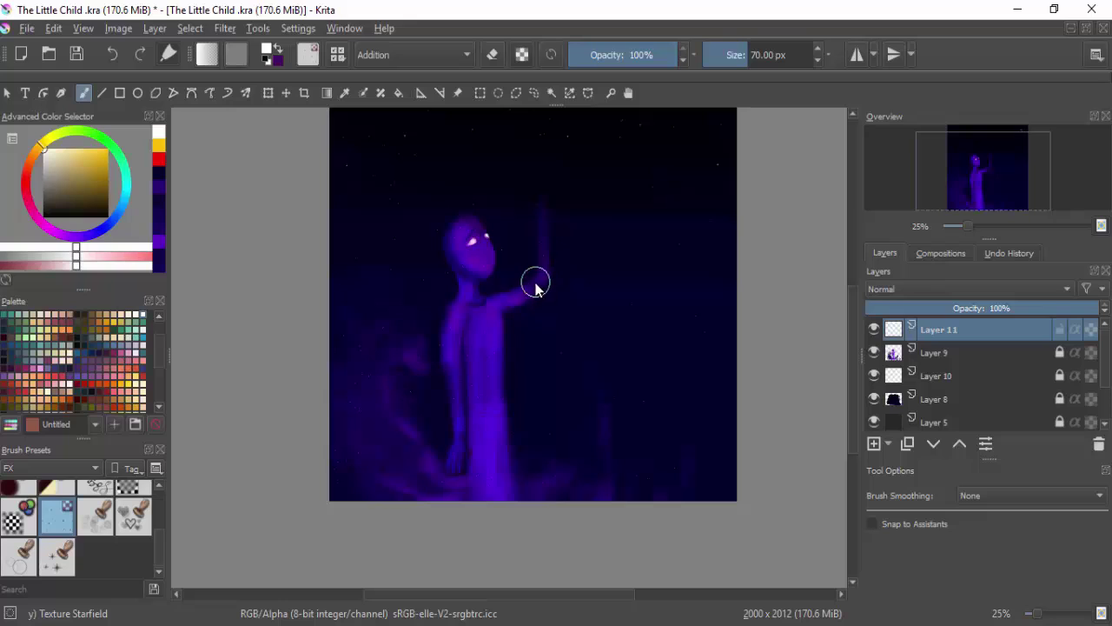
key(ctrl+s)
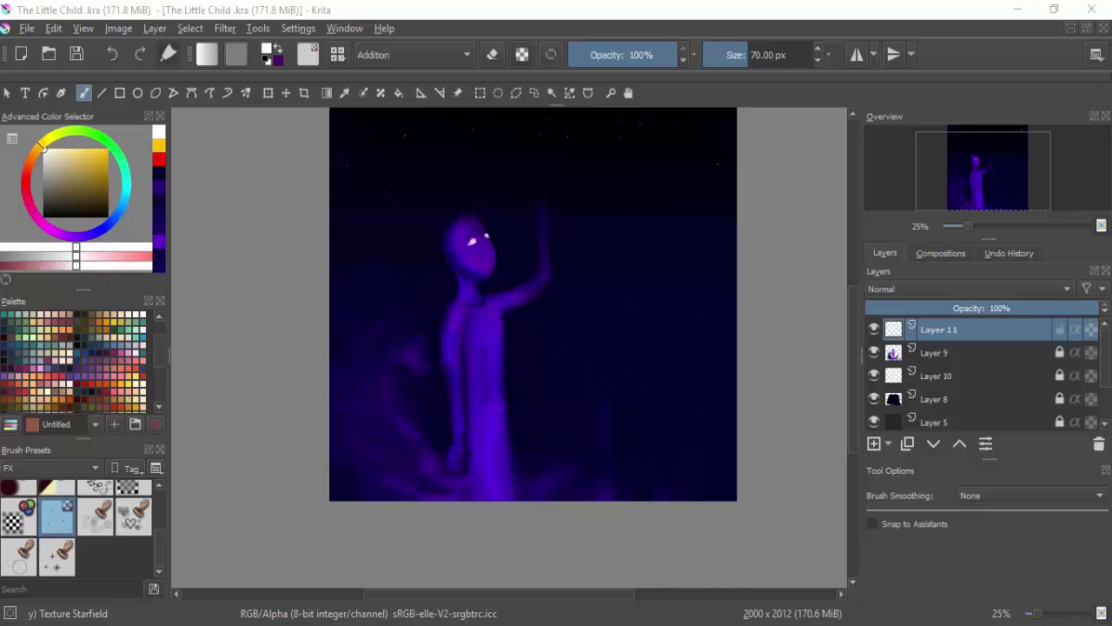
Smooth the outline of the raised arm on Layer 9 in sampled violet with the Airbrush Soft brush at 33.79 px
scroll(517, 260, down, 2)
key(1)
click(972, 356)
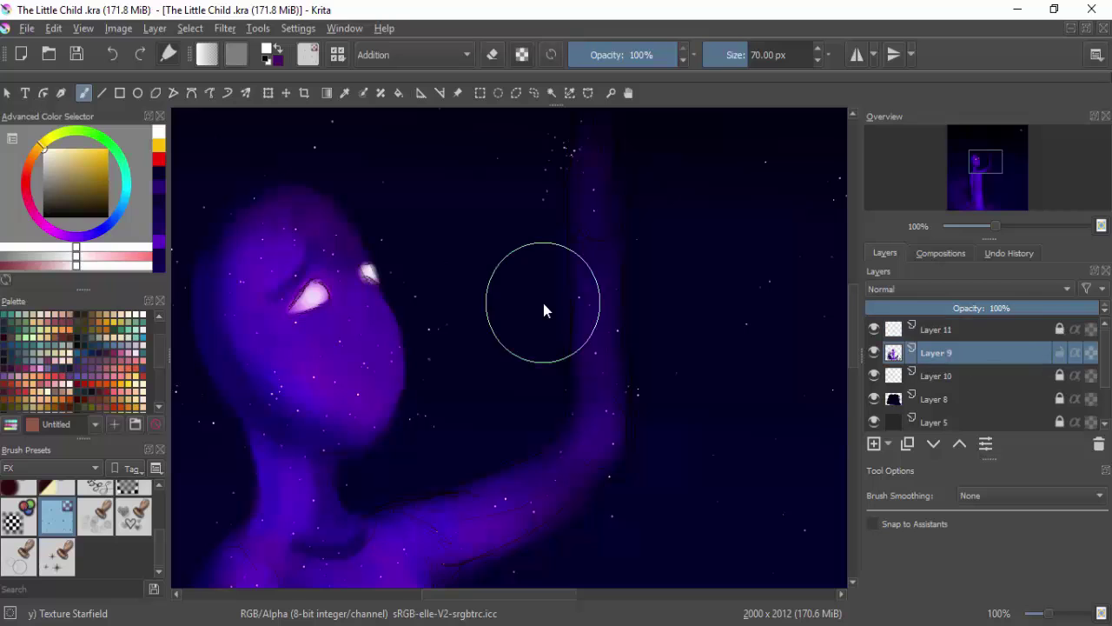
scroll(152, 495, up, 2)
click(133, 496)
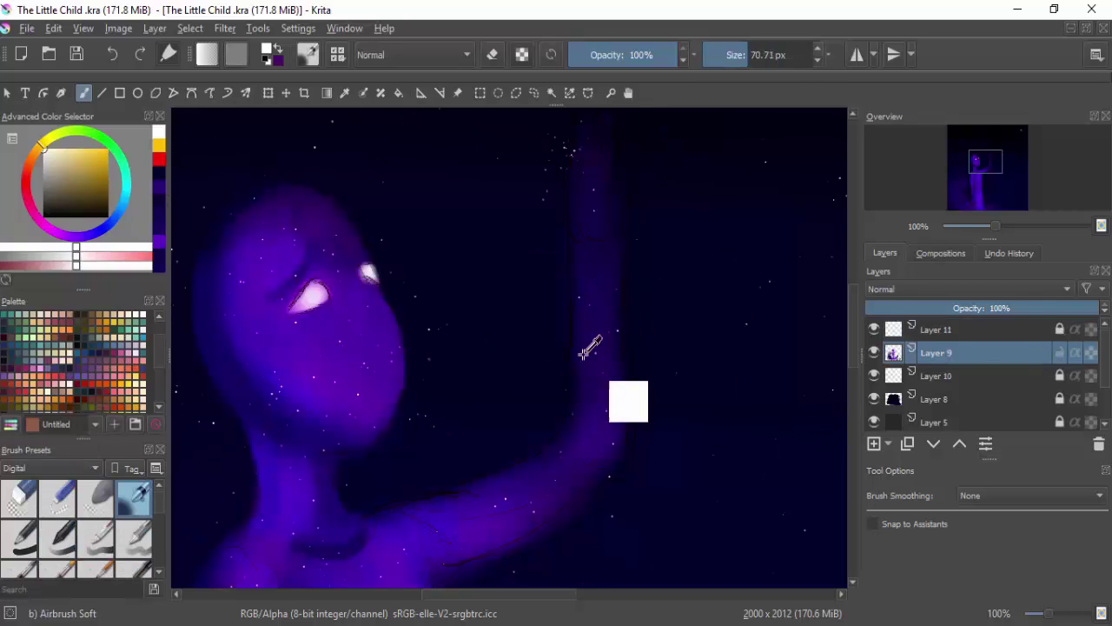
key(x)
key(e)
key(e)
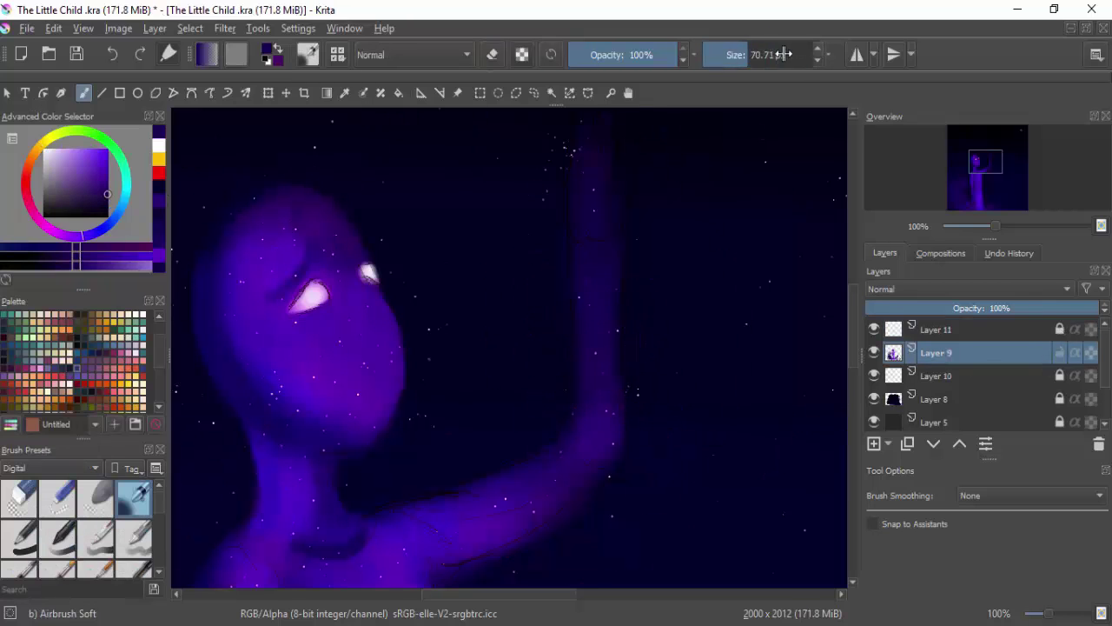
drag(616, 360, 584, 359)
mouse_move(378, 532)
mouse_down()
mouse_move(430, 493)
mouse_move(422, 505)
mouse_move(466, 496)
mouse_up()
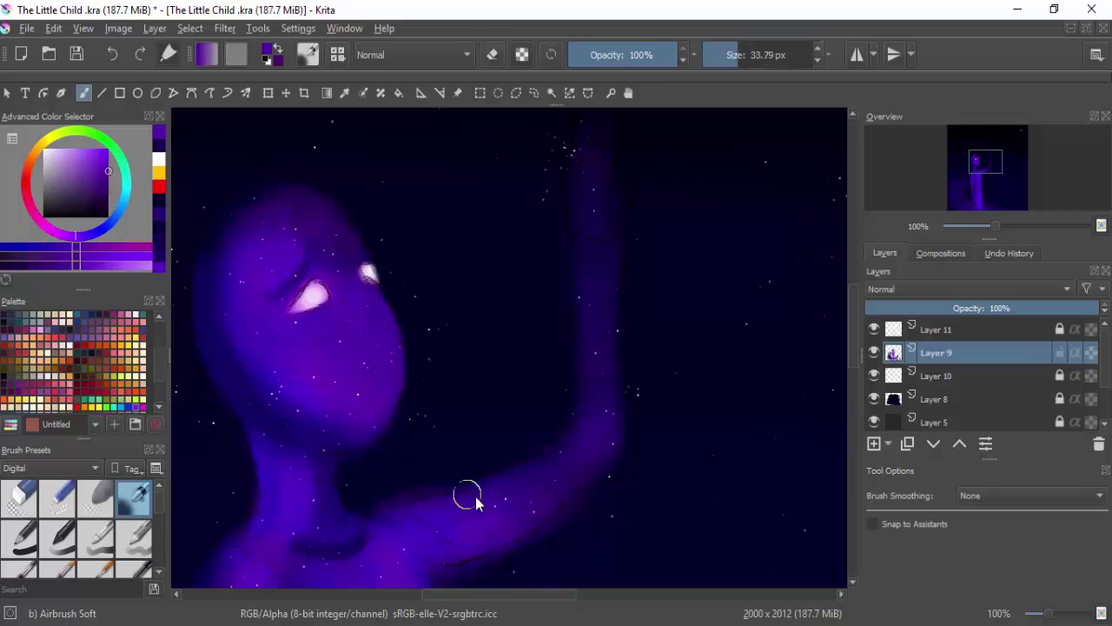
Shade the underside of the raised upper arm near the armpit in sampled blue and violet, undoing the stray stroke
ctrl+click(434, 556)
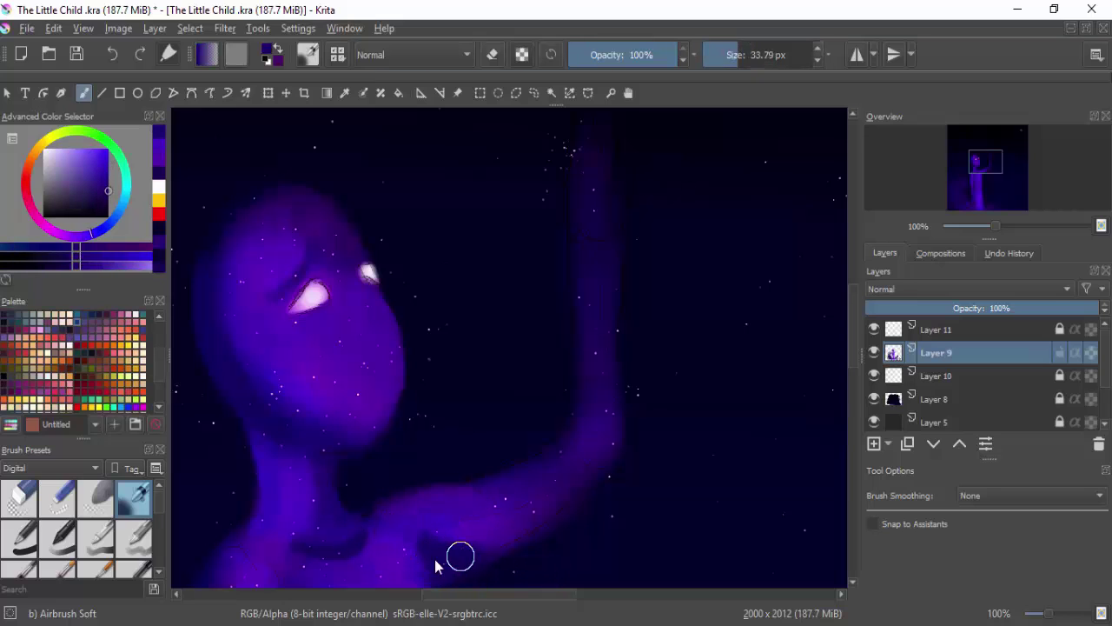
ctrl+click(439, 556)
key(ctrl+z)
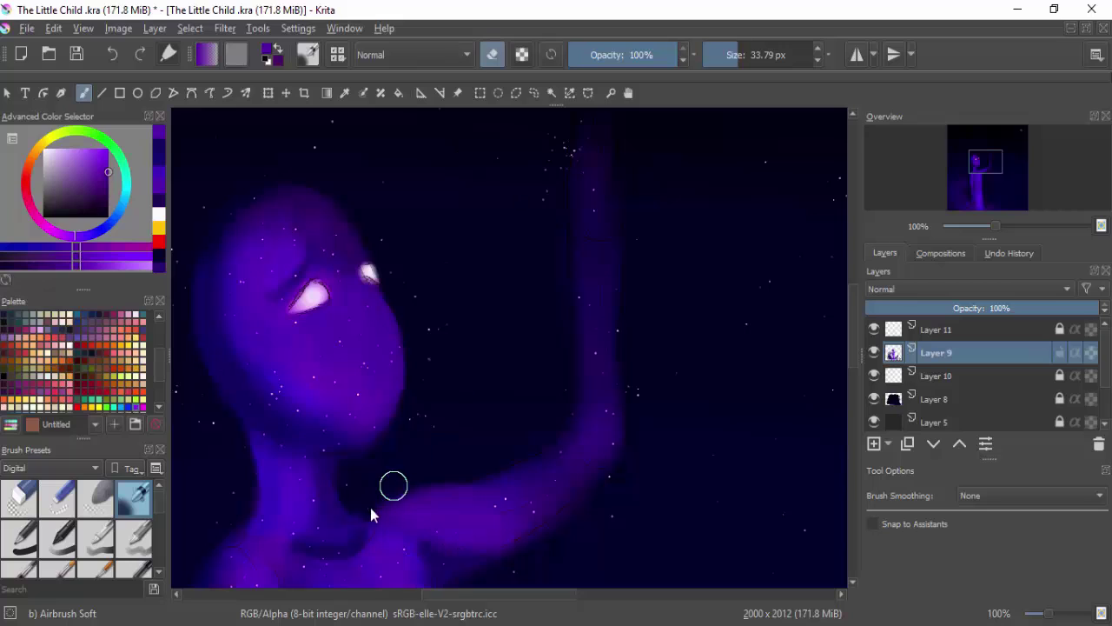
Paint a small teardrop hanging from the near eye in sampled white with the airbrush reduced to 3.40 px
ctrl+click(314, 296)
drag(321, 306, 324, 320)
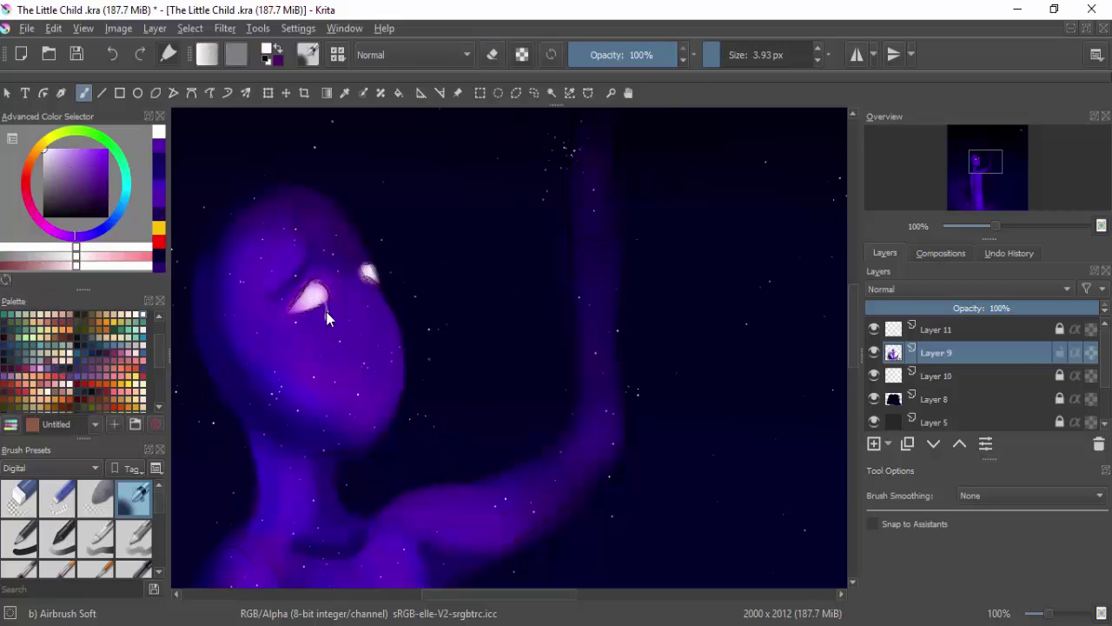
click(751, 49)
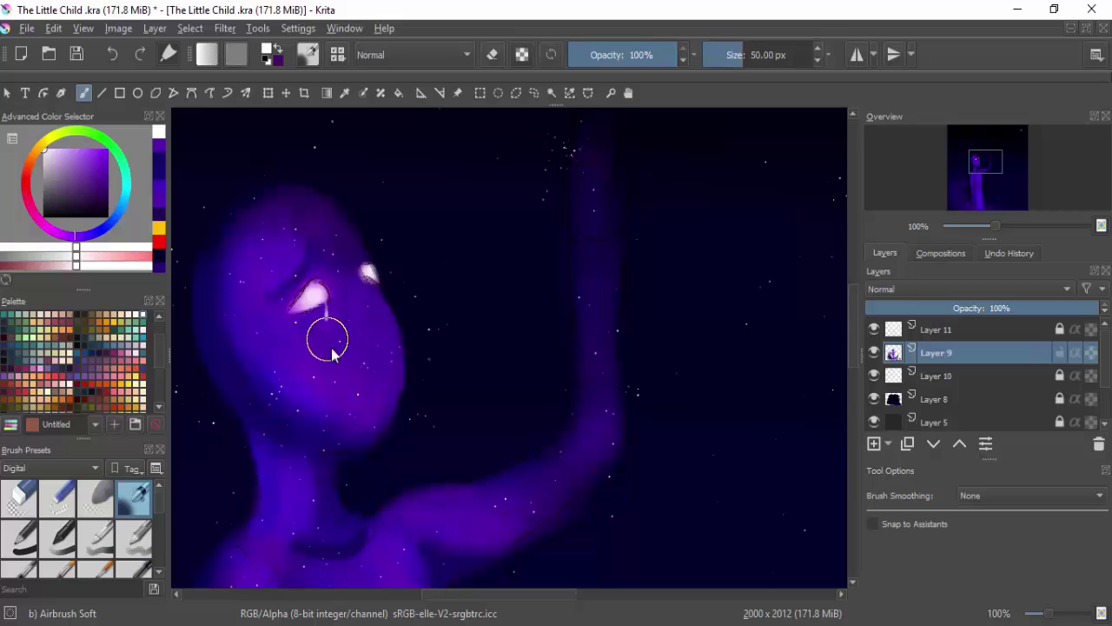
click(720, 54)
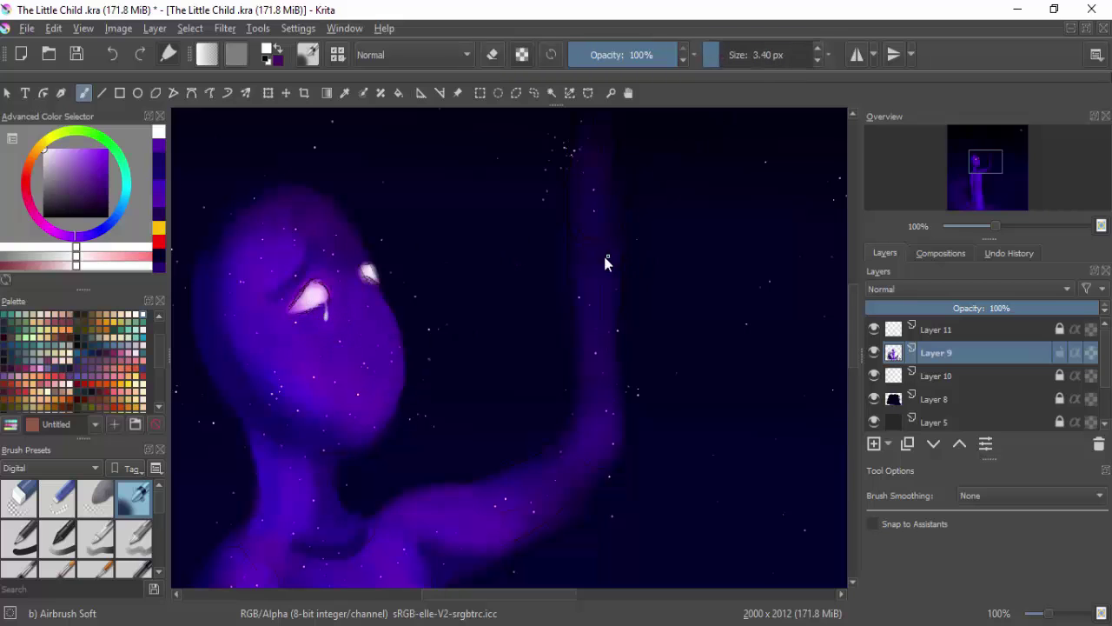
Blend the raised arm from shoulder to forearm in sampled violets at 33.79 px and refine its upper edge at 7.47 px
ctrl+click(511, 462)
mouse_move(521, 469)
mouse_down()
mouse_move(591, 487)
mouse_move(532, 508)
mouse_up()
ctrl+click(480, 511)
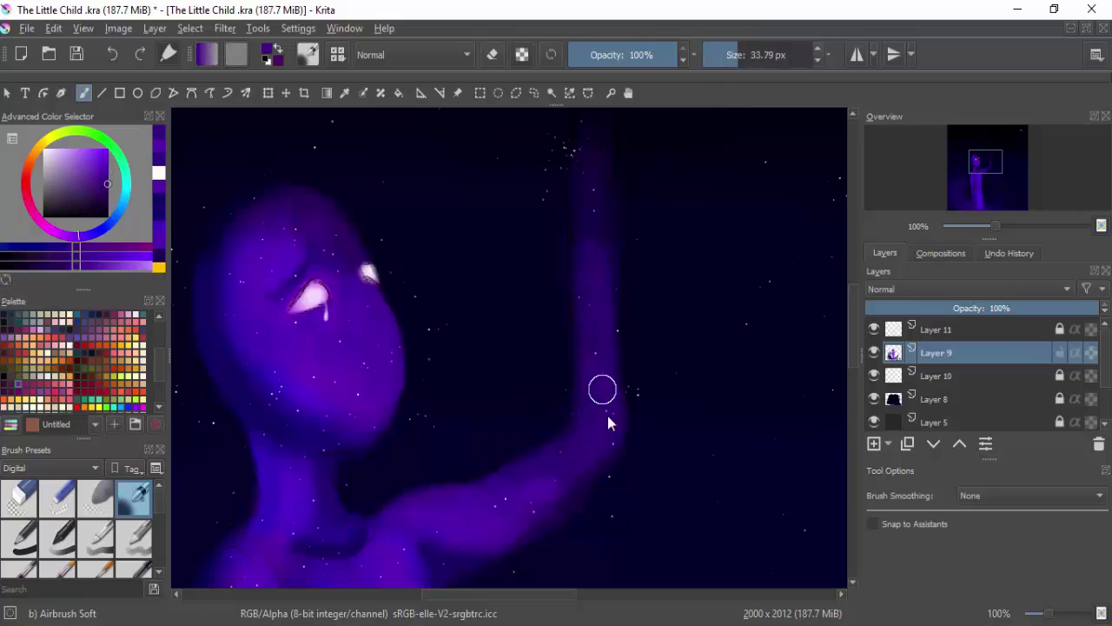
mouse_move(580, 394)
mouse_down()
mouse_move(613, 350)
mouse_move(581, 406)
mouse_up()
mouse_move(476, 485)
mouse_down()
mouse_move(348, 474)
mouse_move(451, 489)
mouse_up()
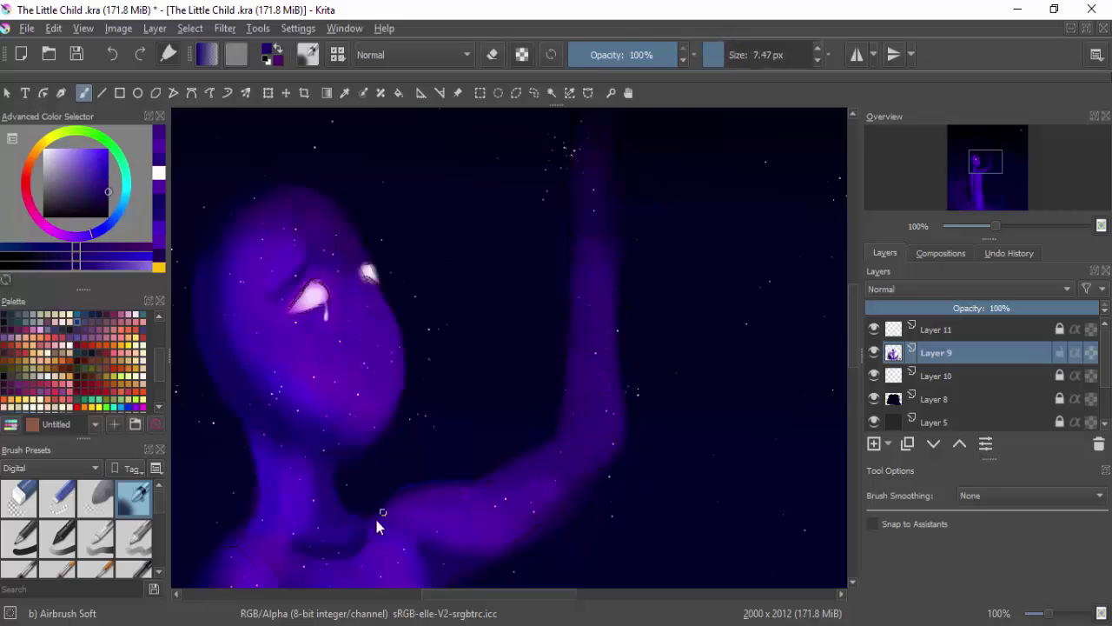
mouse_move(376, 520)
mouse_down()
mouse_move(385, 504)
mouse_move(486, 480)
mouse_up()
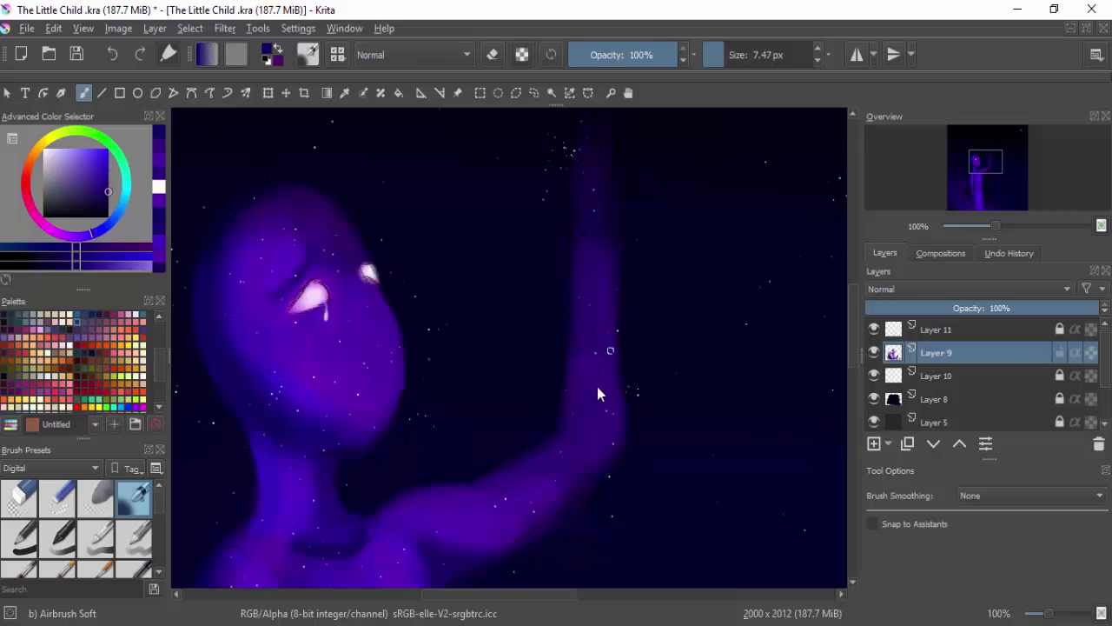
Outline the raised hand and its fingers in thin blue strokes at 7.47 px, undoing the stray stroke
key(e)
key(e)
scroll(570, 330, up, 3)
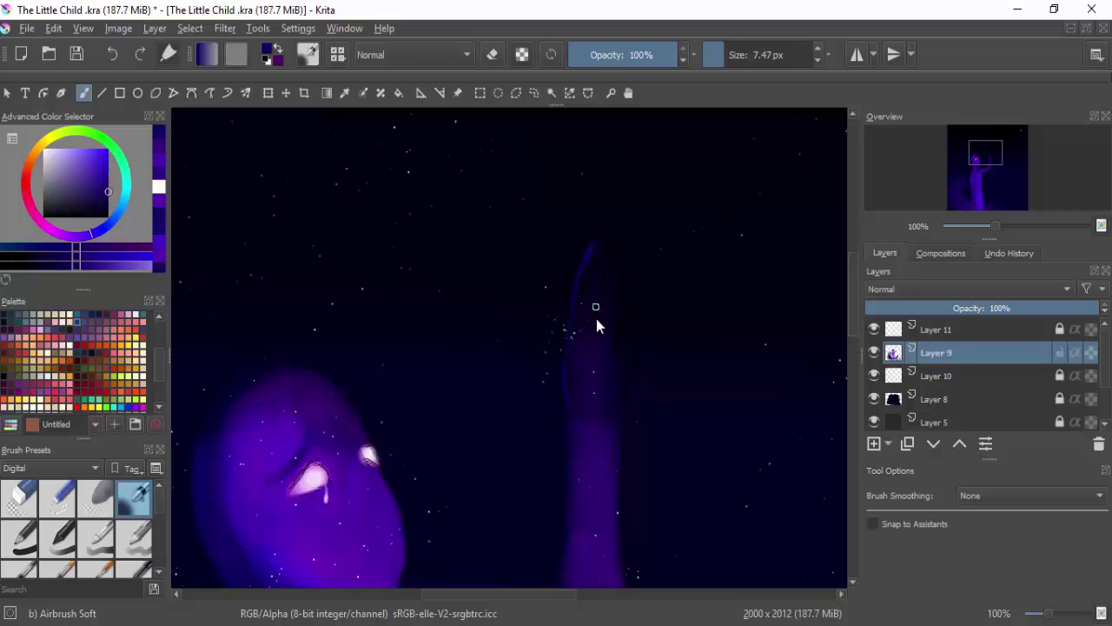
key(ctrl+z)
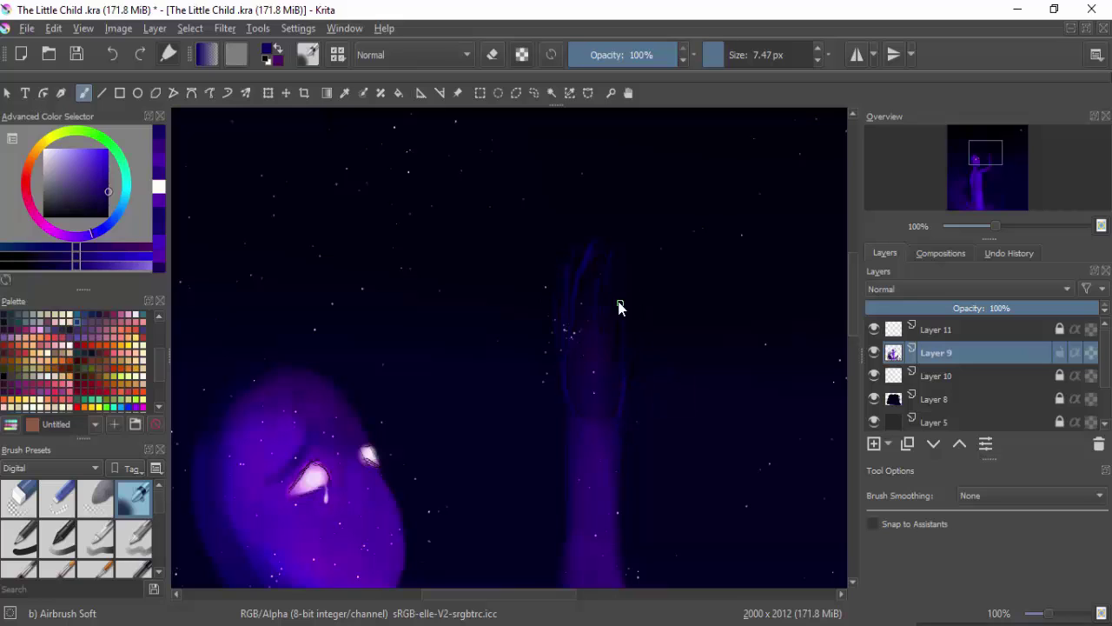
Fill the raised hand's palm and fingers in sampled violet at 21.53 px and reduce the brush to 12.66 px
ctrl+click(596, 409)
key(e)
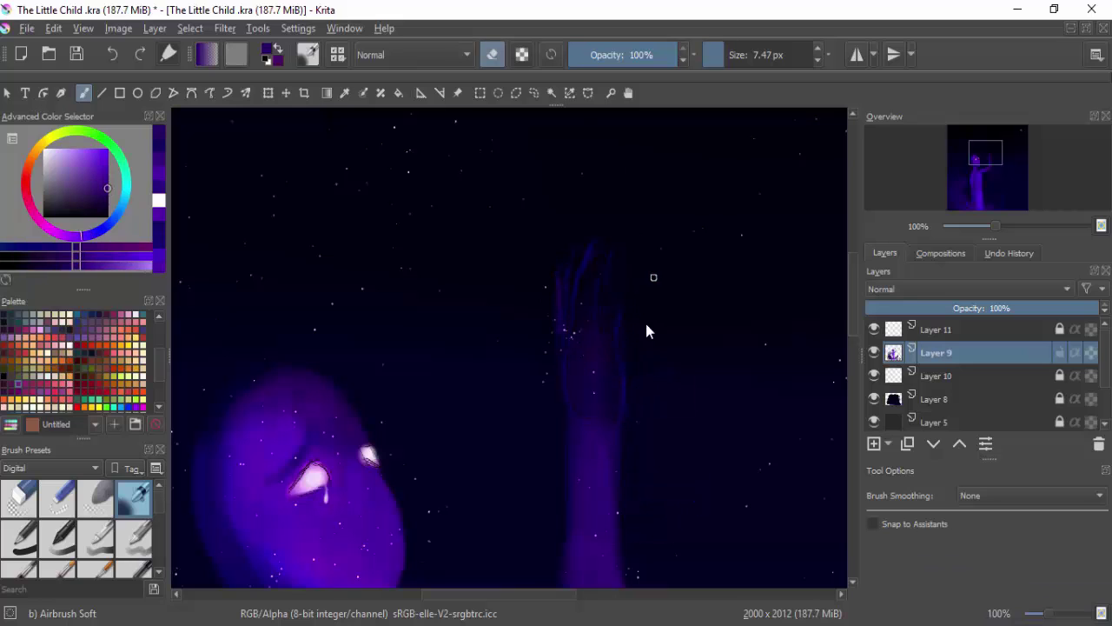
key(e)
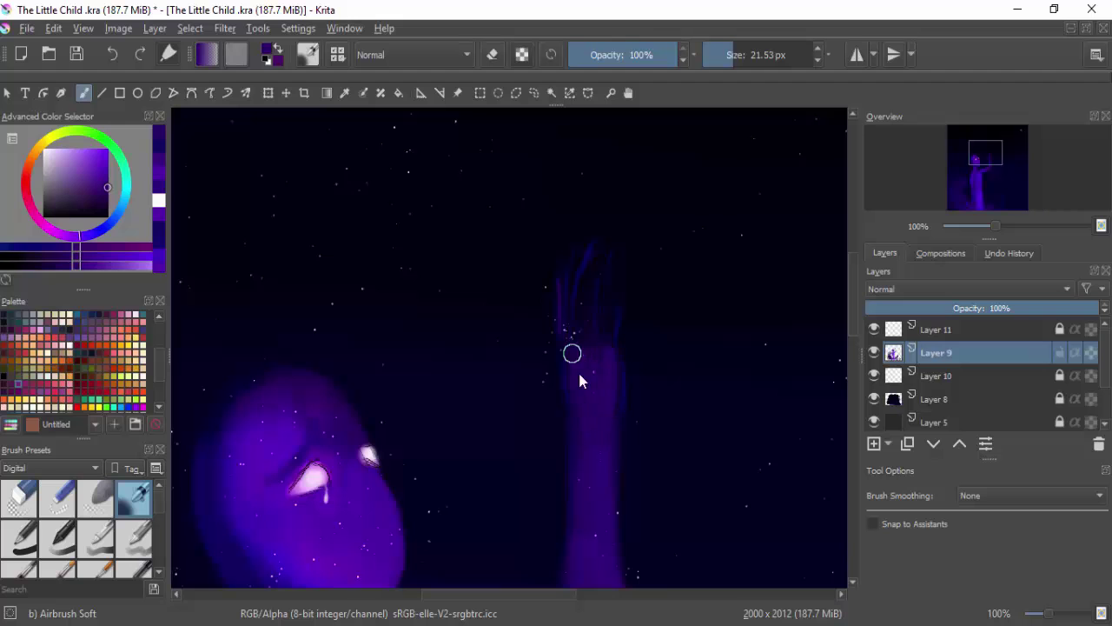
mouse_move(580, 381)
mouse_down()
mouse_move(588, 282)
mouse_move(608, 333)
mouse_move(571, 272)
mouse_move(569, 308)
mouse_up()
click(728, 57)
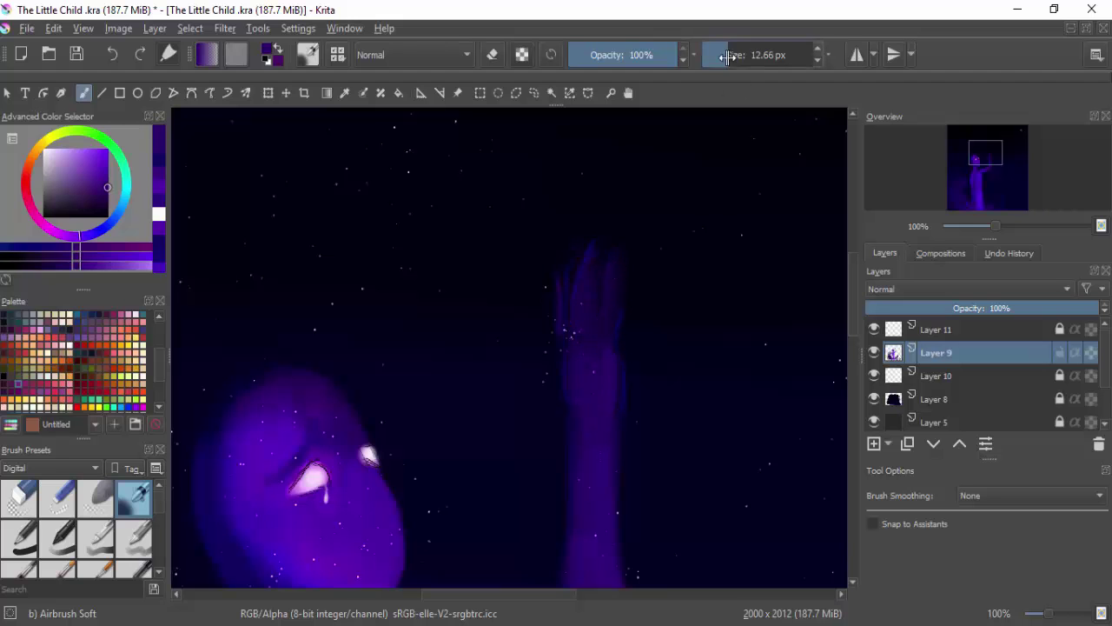